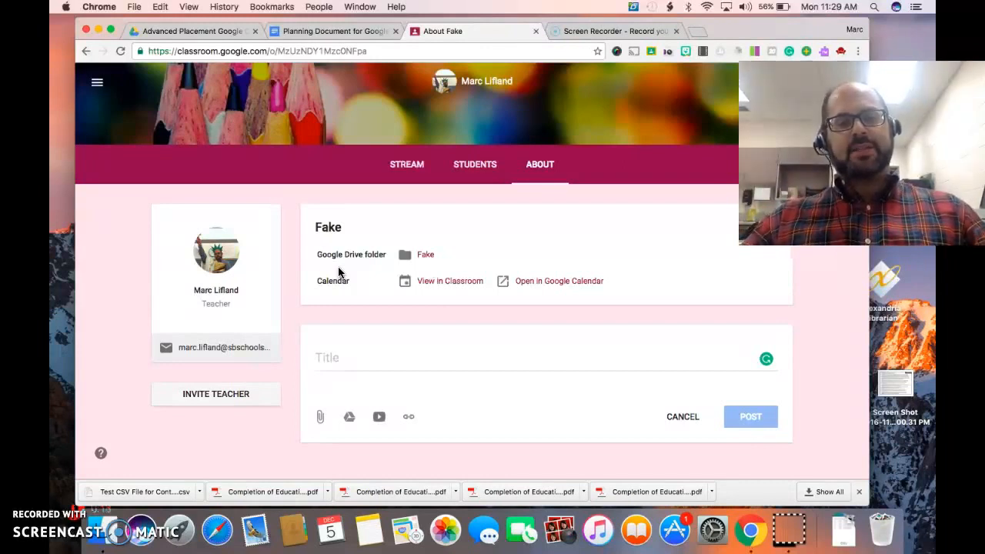
Open the Fake class's stream and look over its posts, topics and upcoming work
click(404, 165)
scroll(485, 282, down, 3)
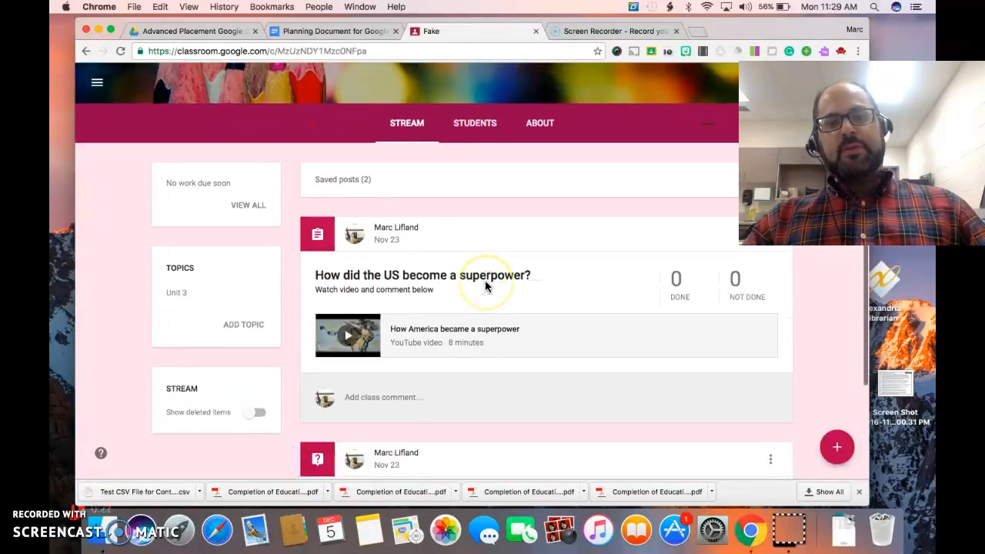
scroll(485, 284, down, 1)
scroll(485, 284, up, 1)
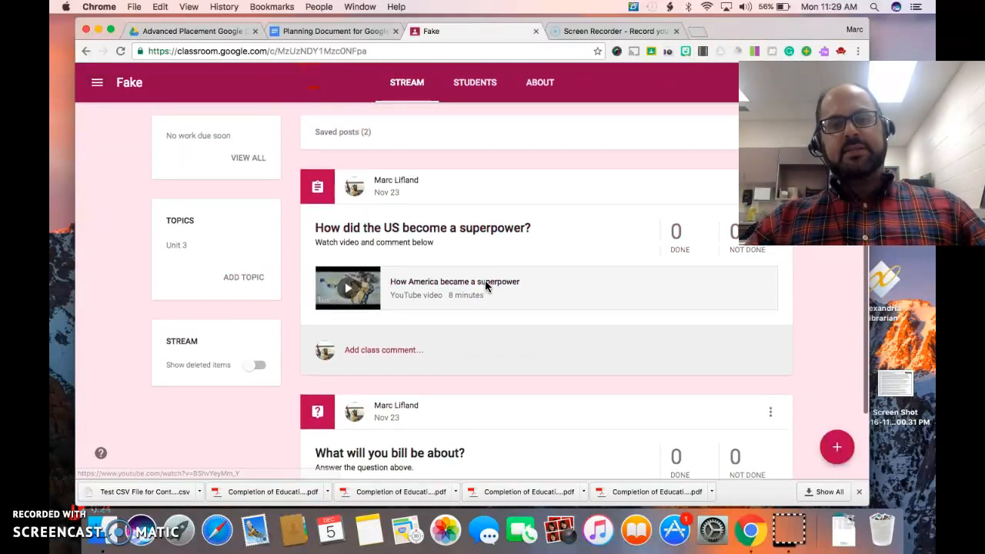
scroll(484, 284, up, 2)
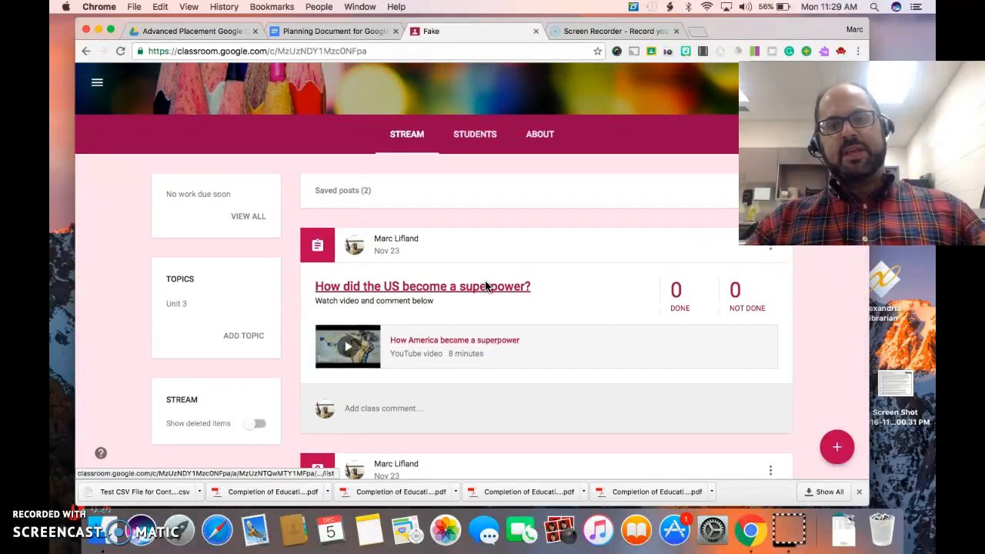
scroll(485, 286, down, 3)
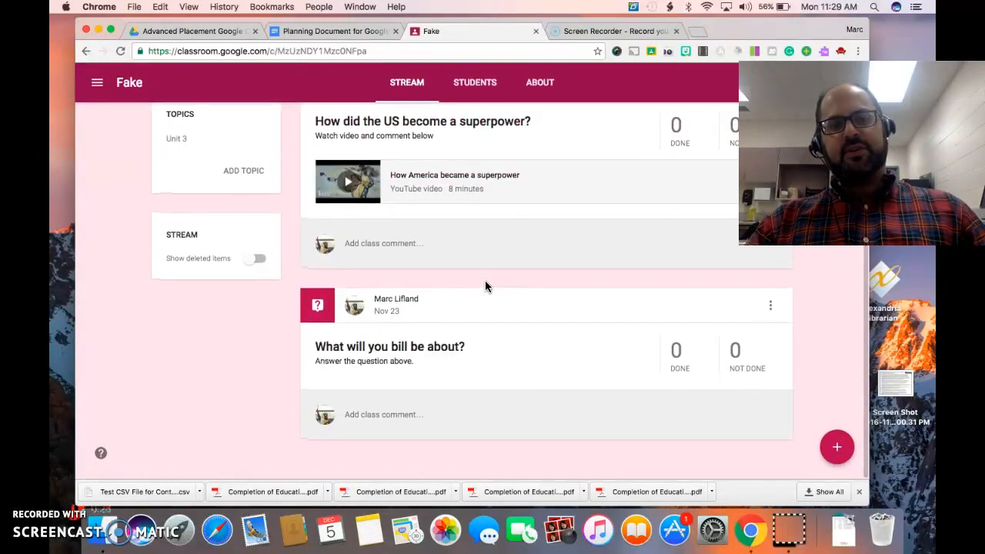
scroll(484, 286, up, 2)
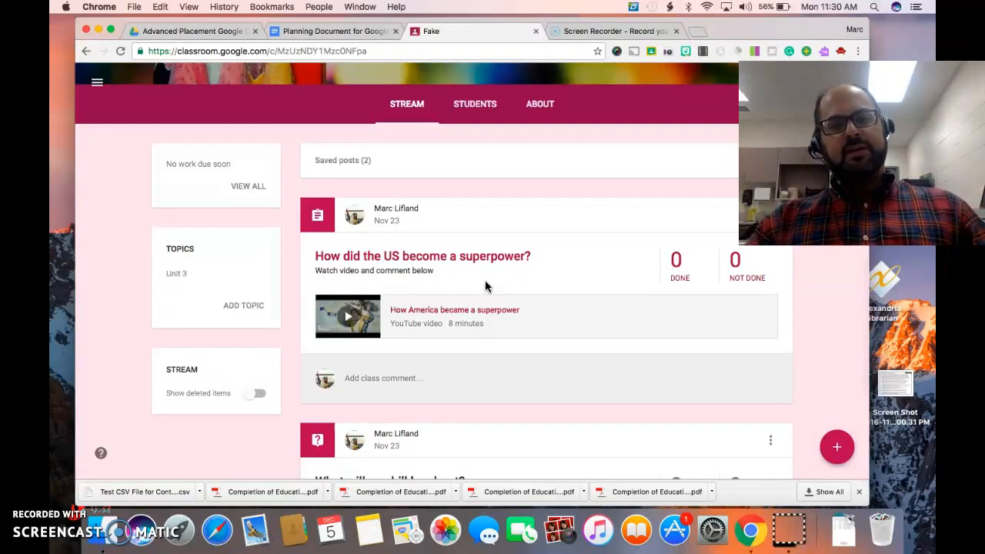
click(532, 115)
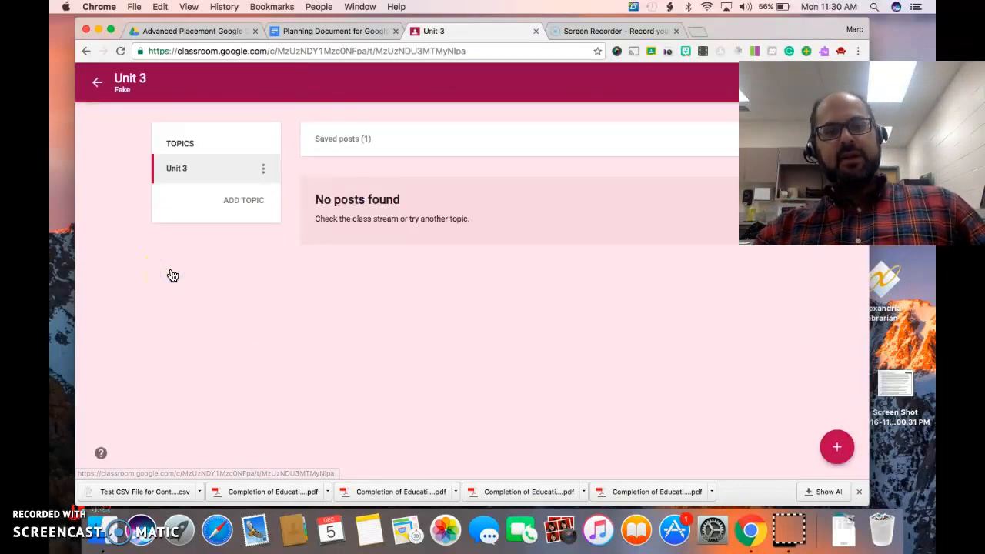
click(228, 167)
click(95, 83)
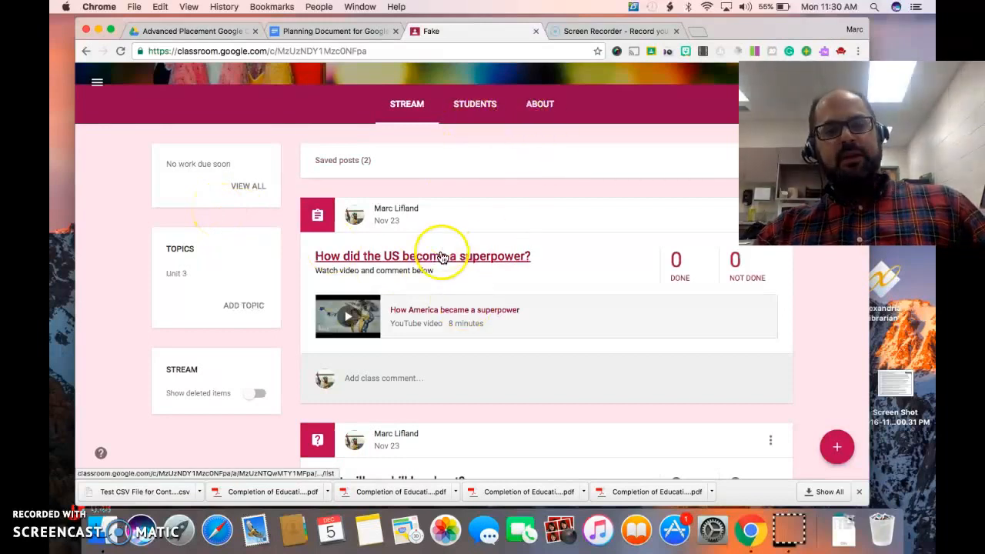
Open the class's About page and start editing its details at the class description
click(544, 105)
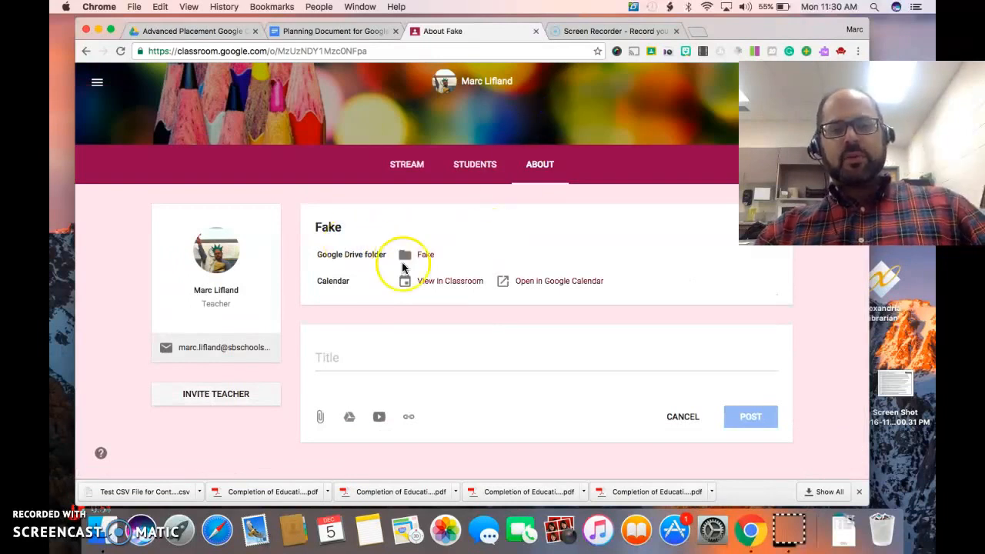
click(767, 239)
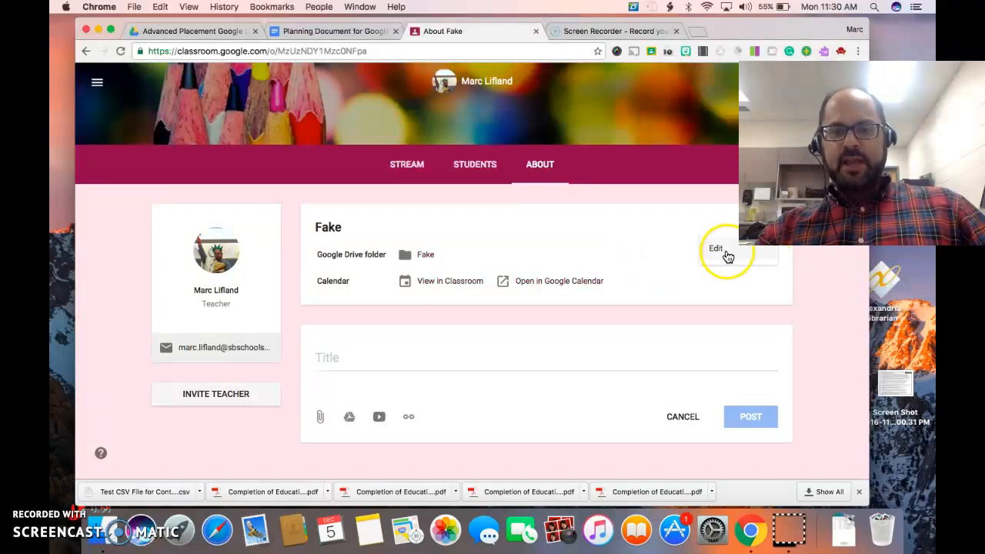
click(723, 251)
click(335, 254)
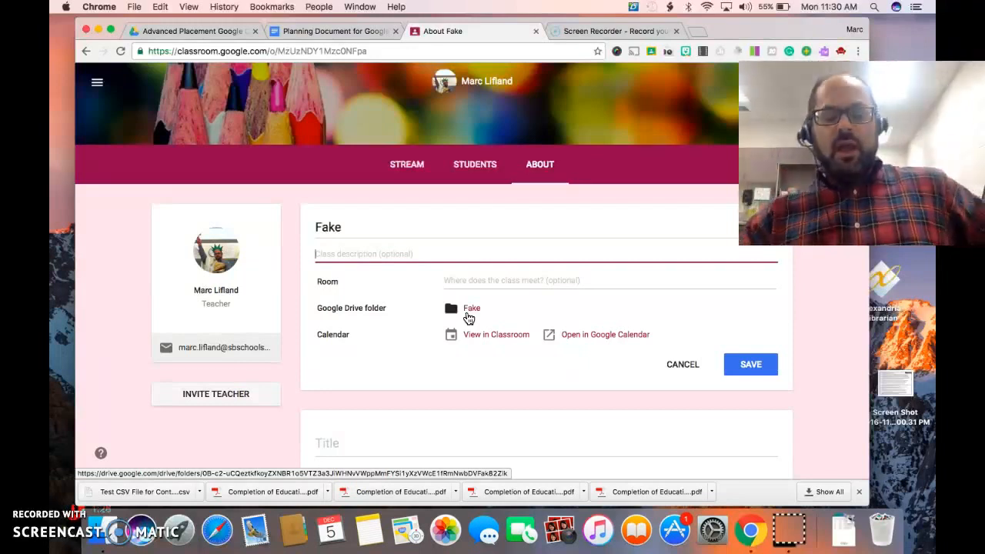
View the Fake class's calendar in Classroom, and open the same calendar in Google Calendar
click(469, 341)
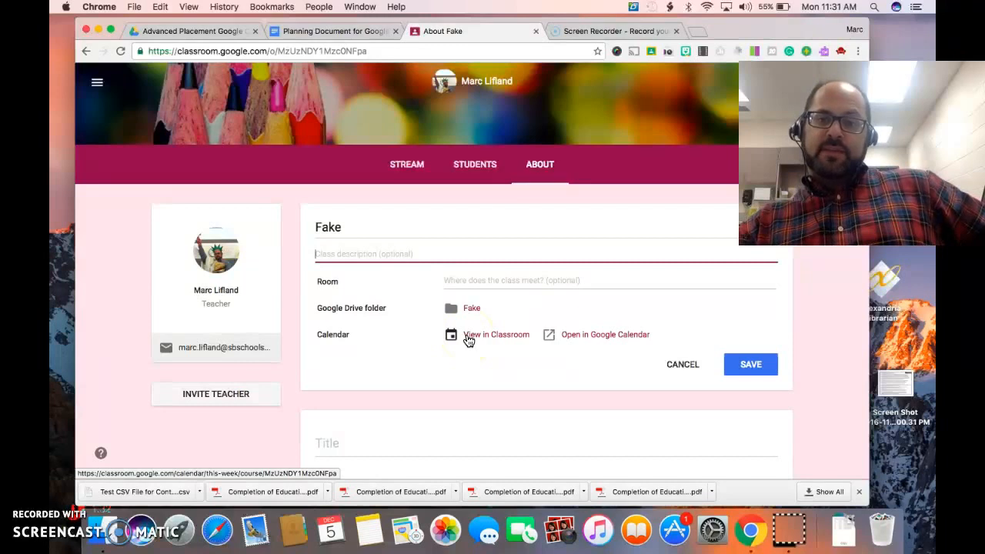
click(469, 340)
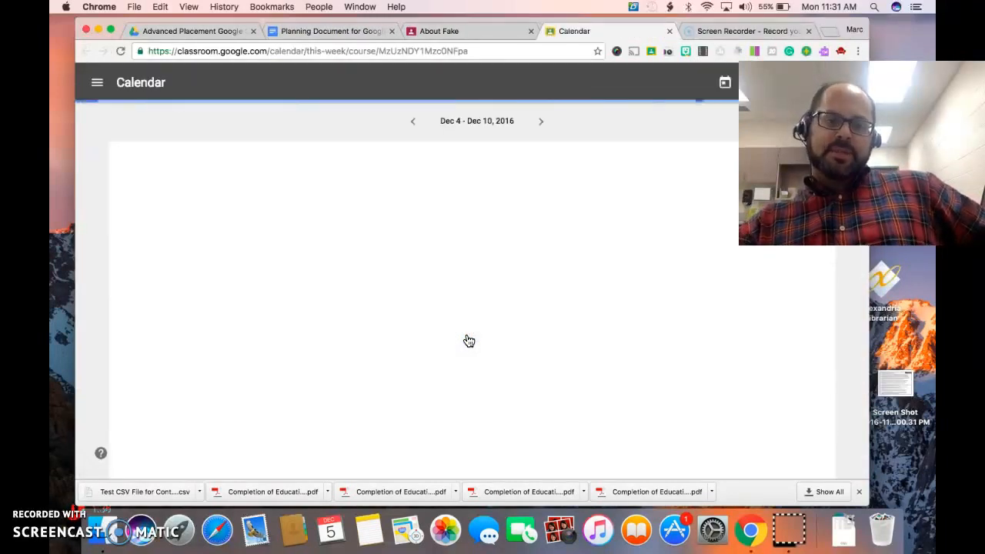
click(463, 31)
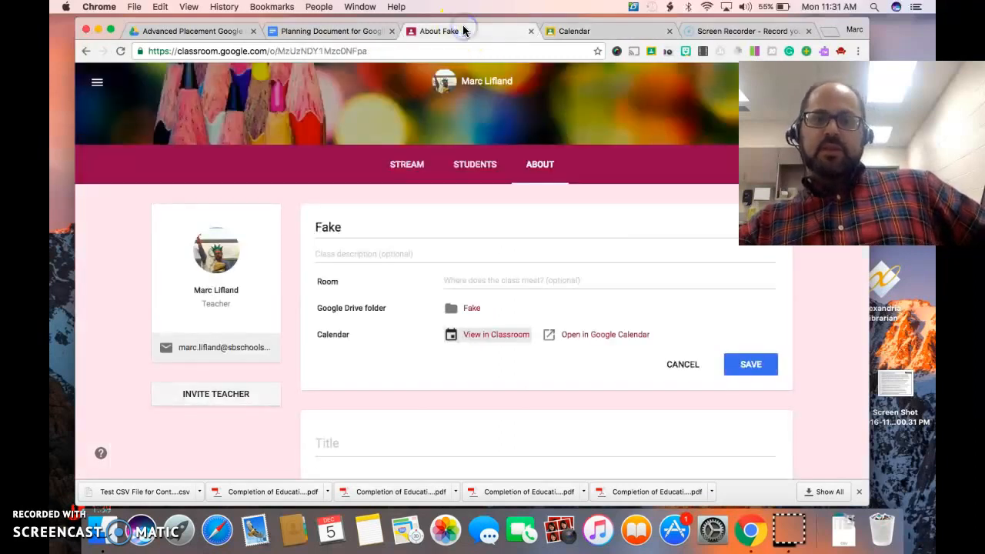
click(604, 336)
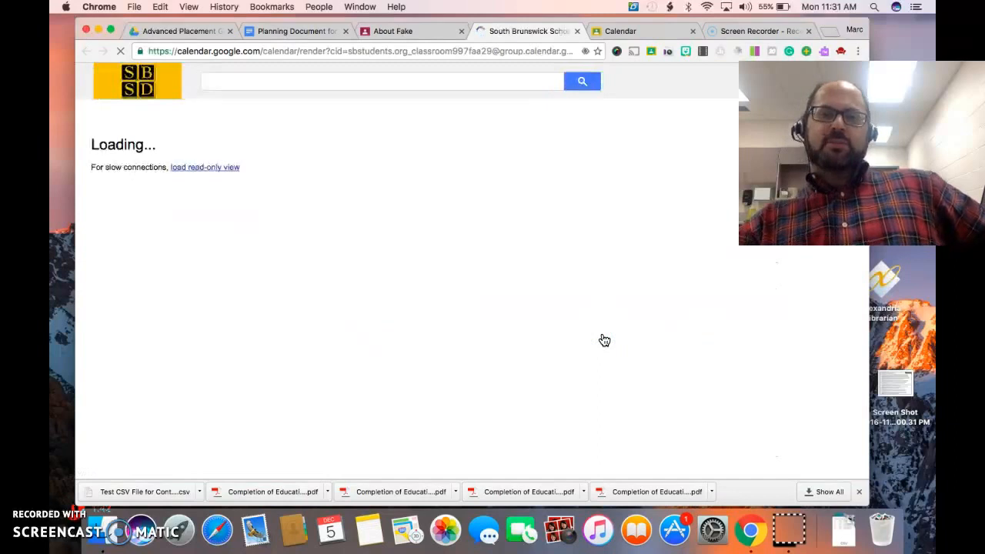
click(581, 289)
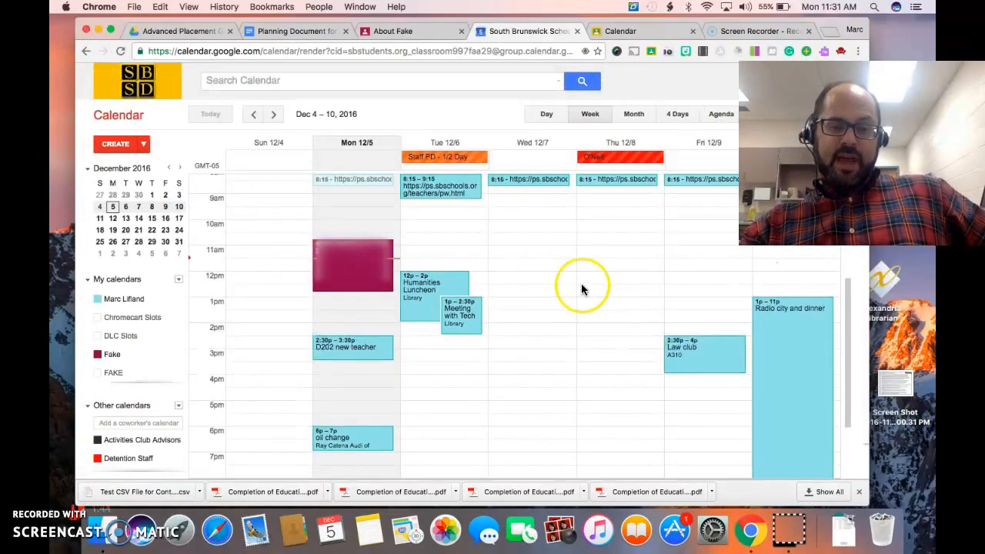
Return to the class's About page and open the title of the new materials post for editing
click(406, 31)
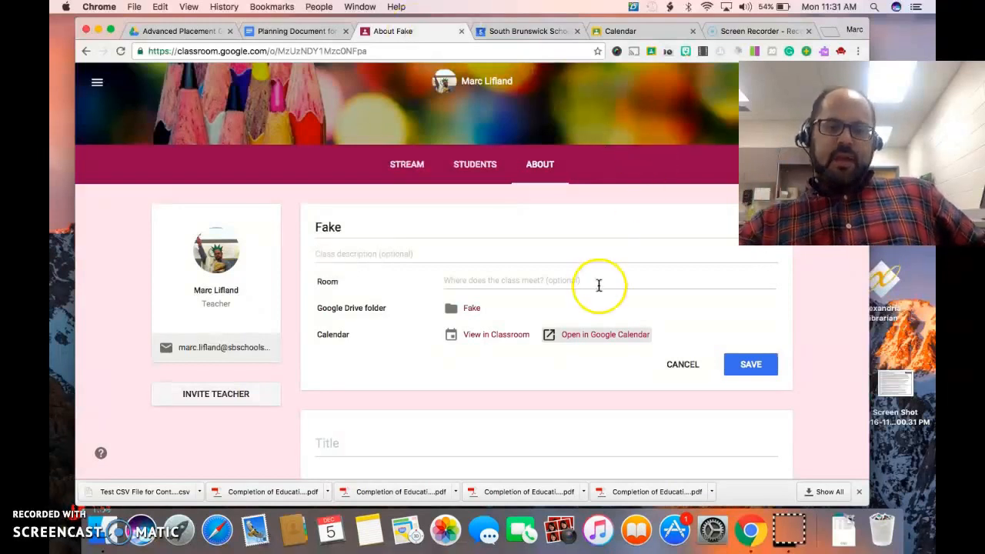
scroll(598, 286, down, 3)
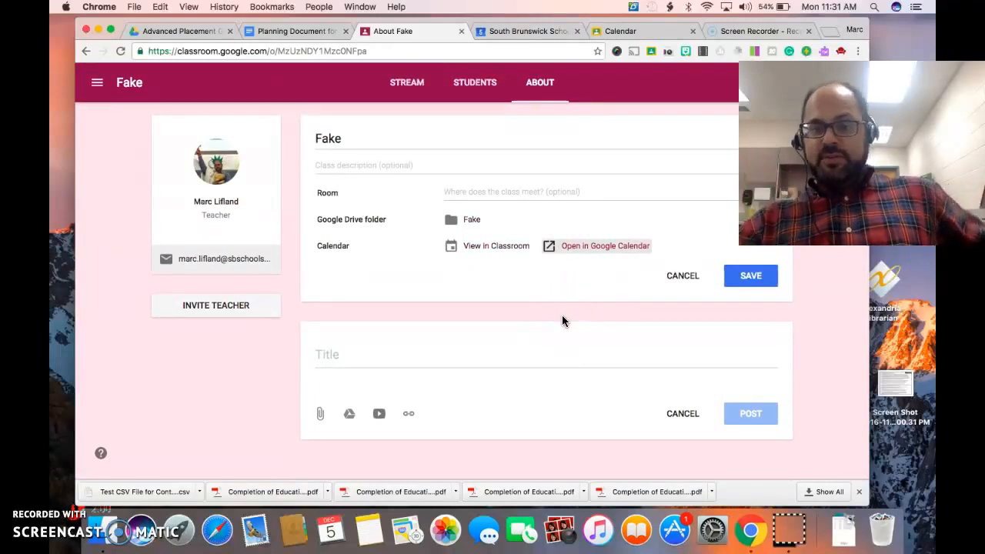
click(323, 356)
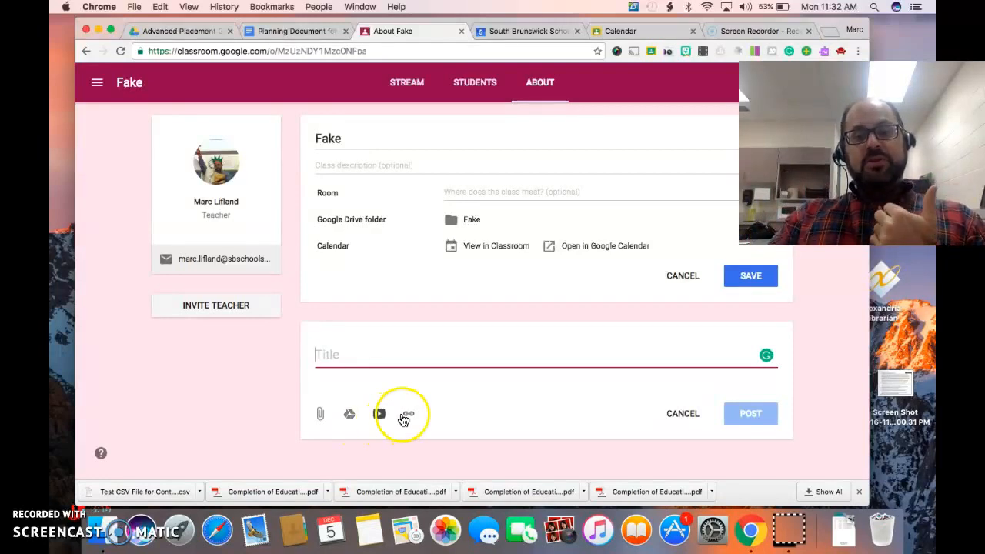
Switch to the Google Calendar page and load Google Drive in its place
click(515, 31)
click(460, 51)
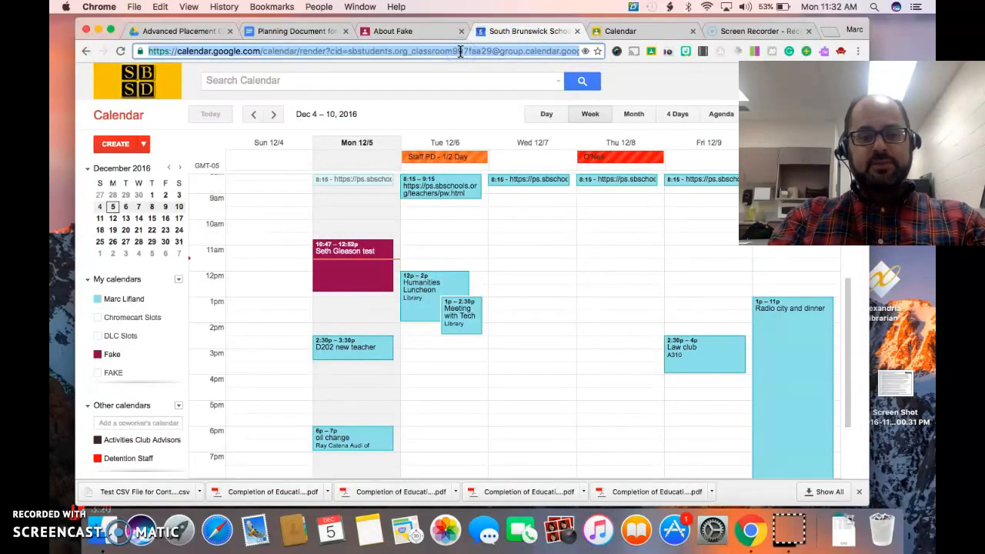
text(c)
key(BackSpace)
key(BackSpace)
text(dri)
key(Return)
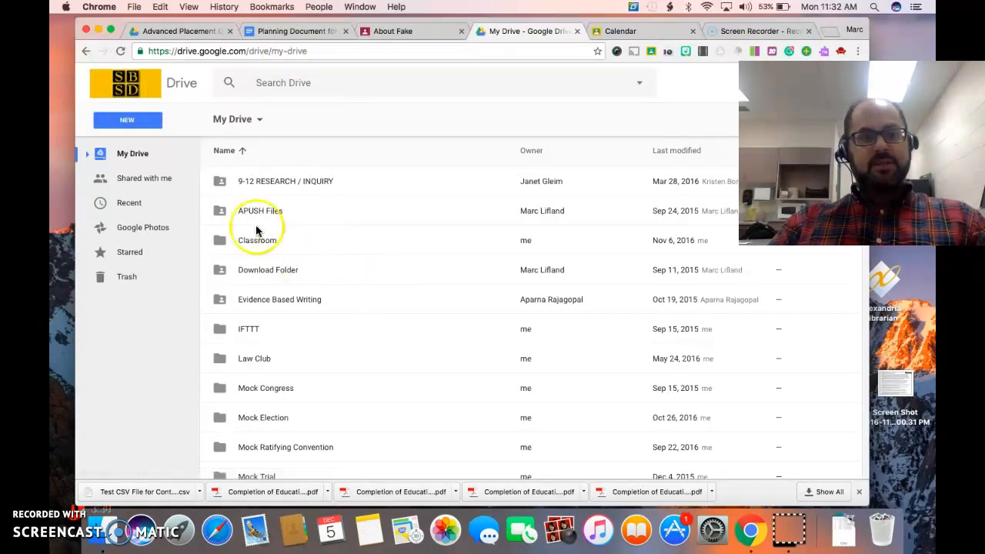
Open the Student American Government folder in My Drive and examine how its unit folders are organized
click(246, 212)
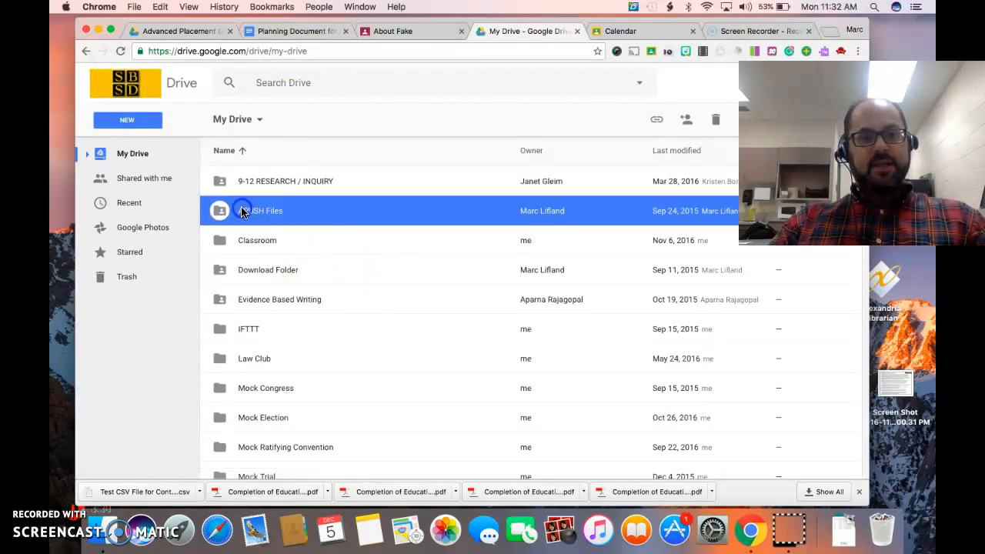
scroll(281, 366, down, 5)
scroll(279, 367, down, 2)
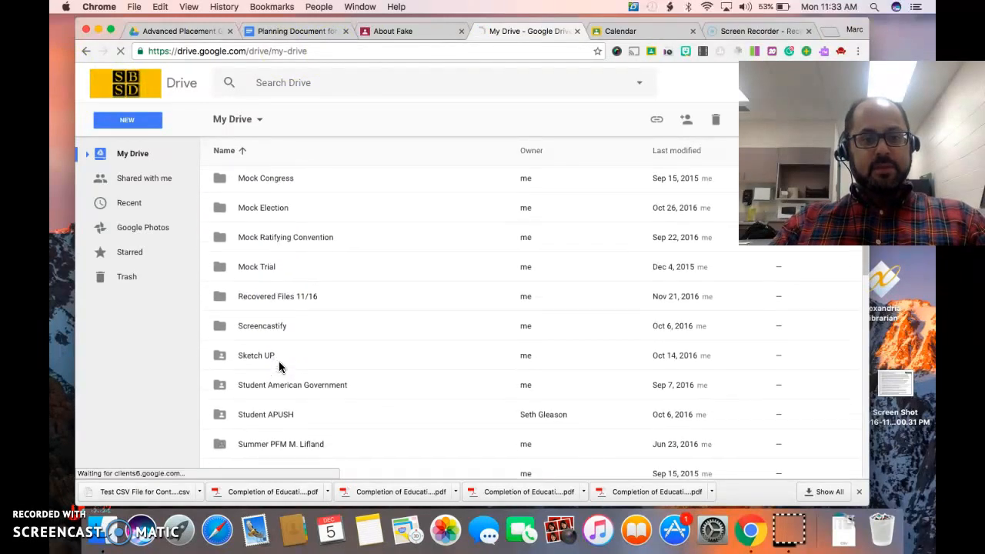
click(275, 385)
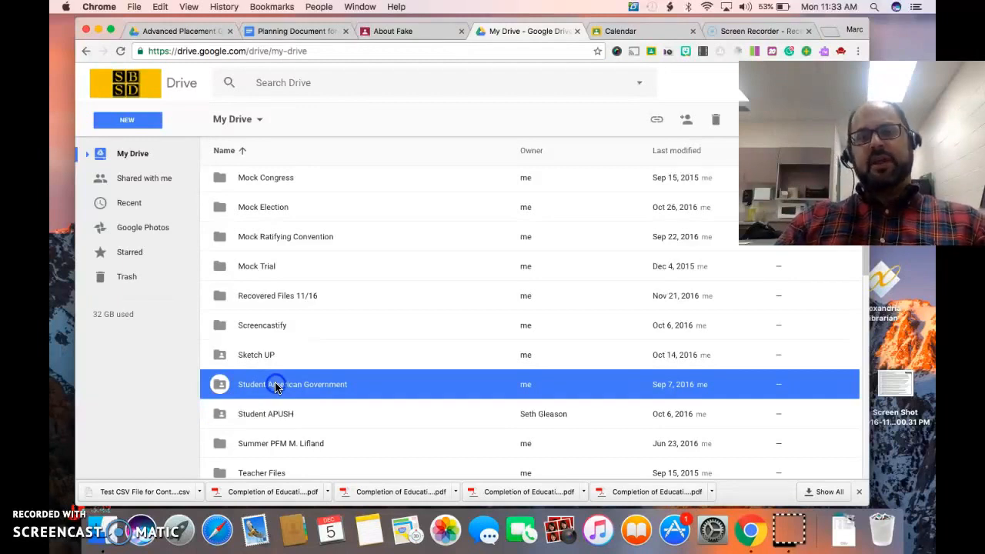
double_click(275, 384)
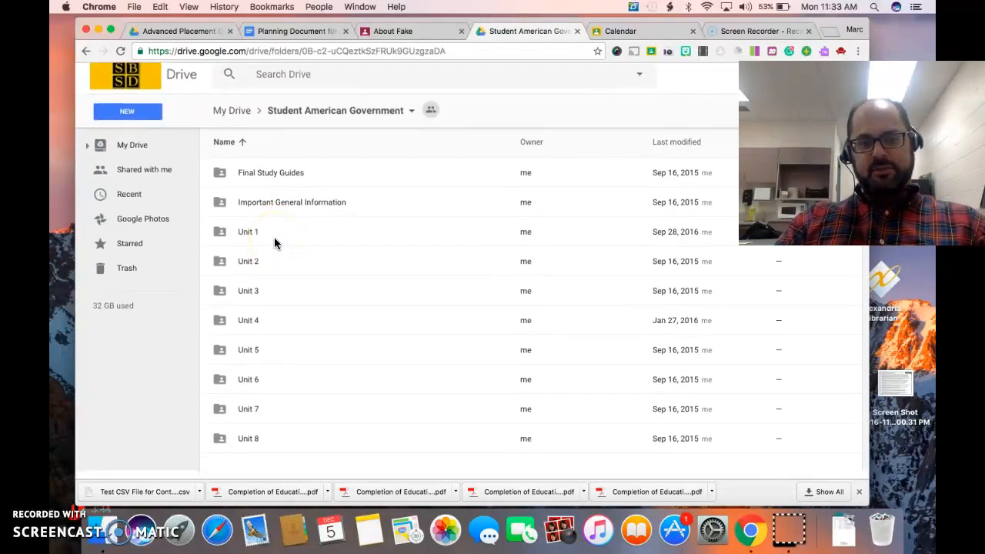
click(245, 240)
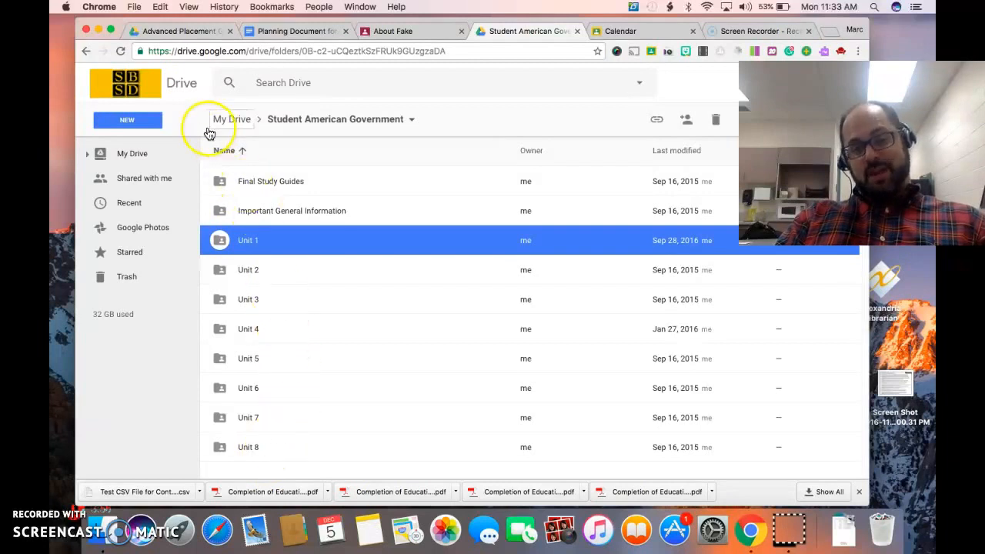
Return to My Drive and get a shareable link for the Student American Government folder
click(86, 51)
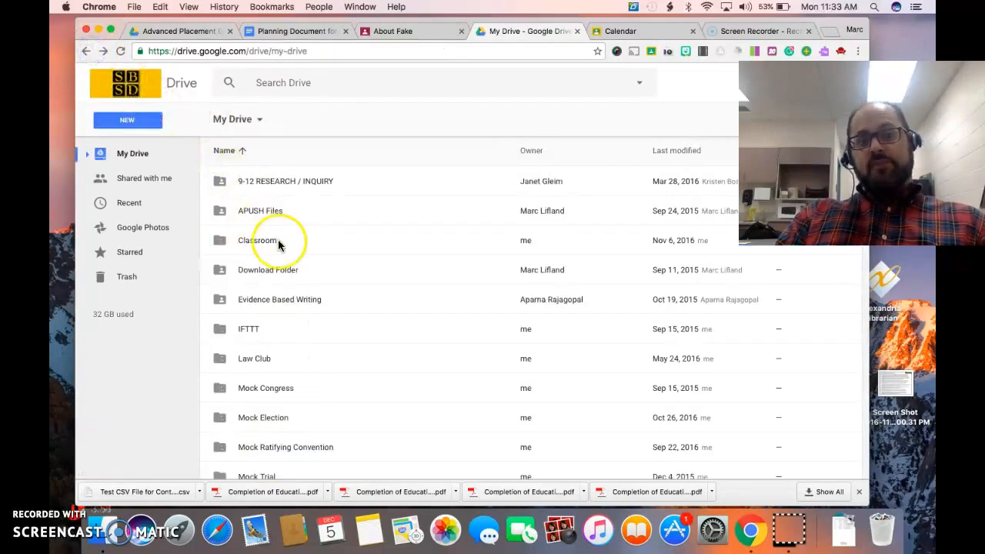
scroll(293, 365, down, 5)
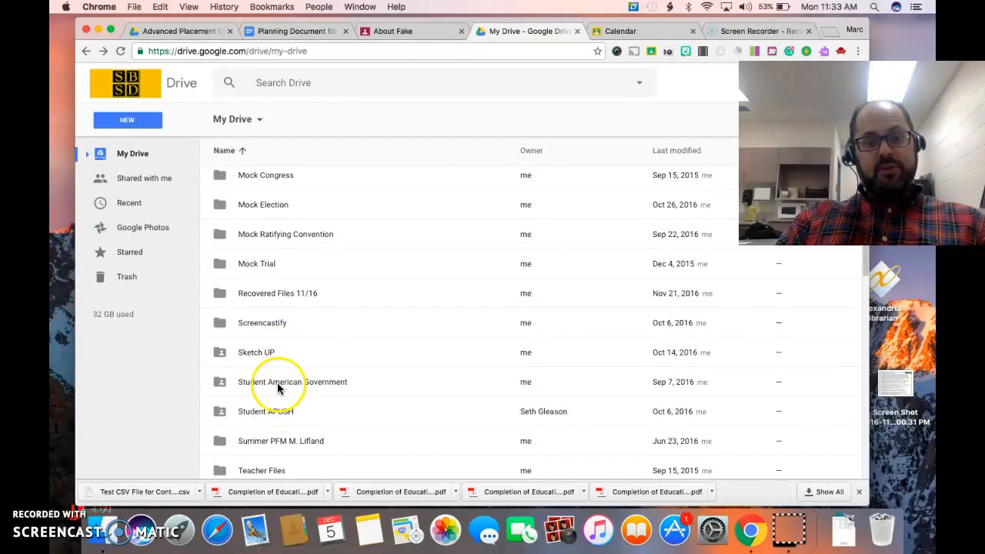
click(279, 385)
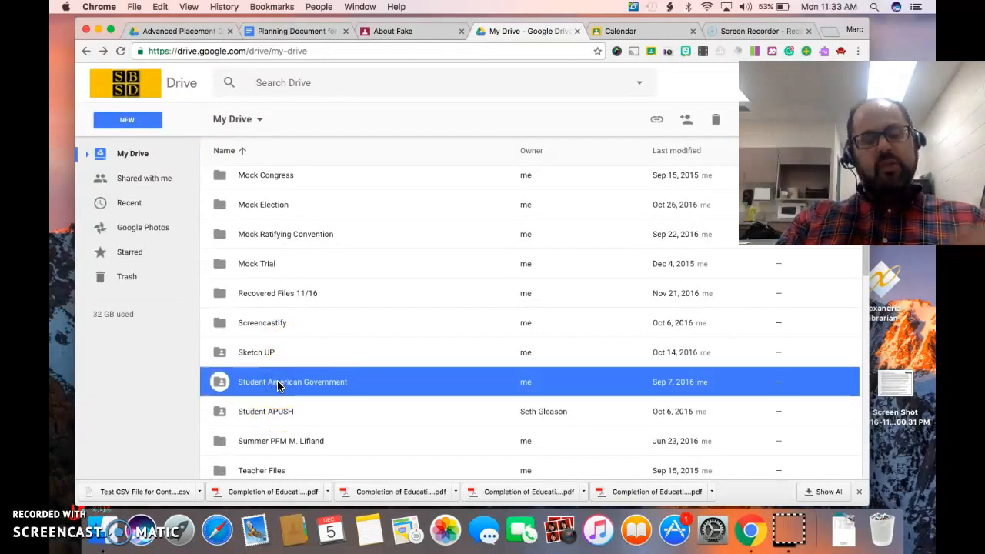
right_click(279, 386)
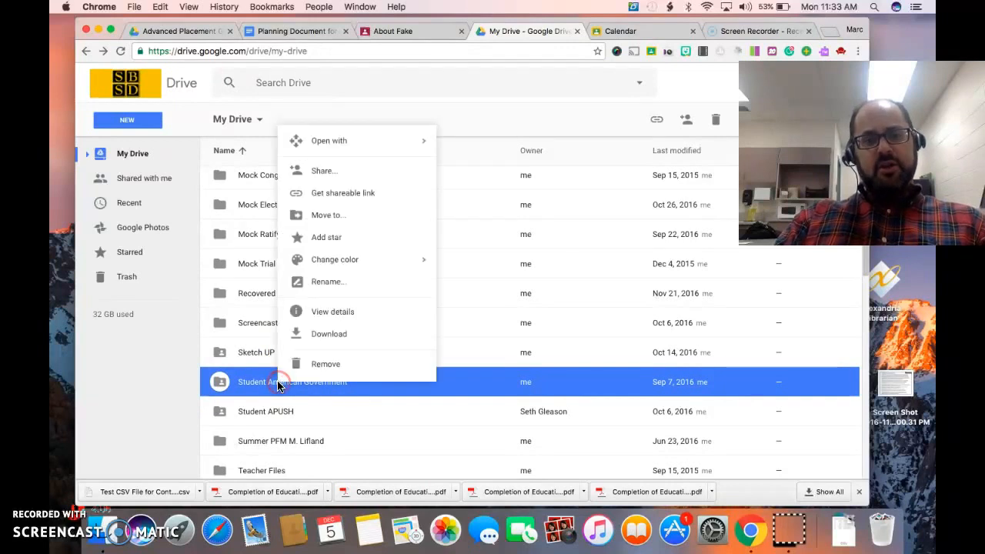
click(363, 193)
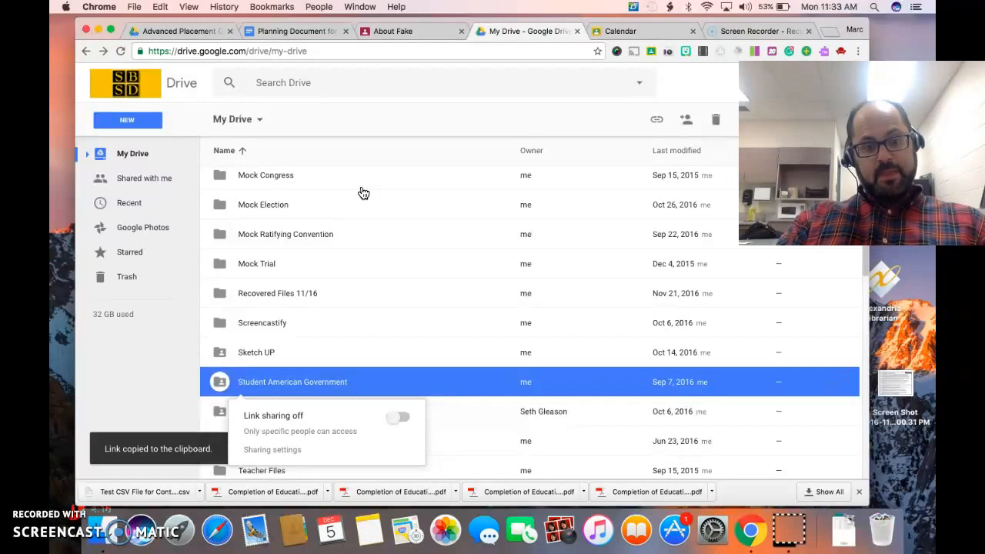
Open the folder's advanced sharing settings and turn on link sharing for anyone at South Brunswick School District with the link
click(265, 450)
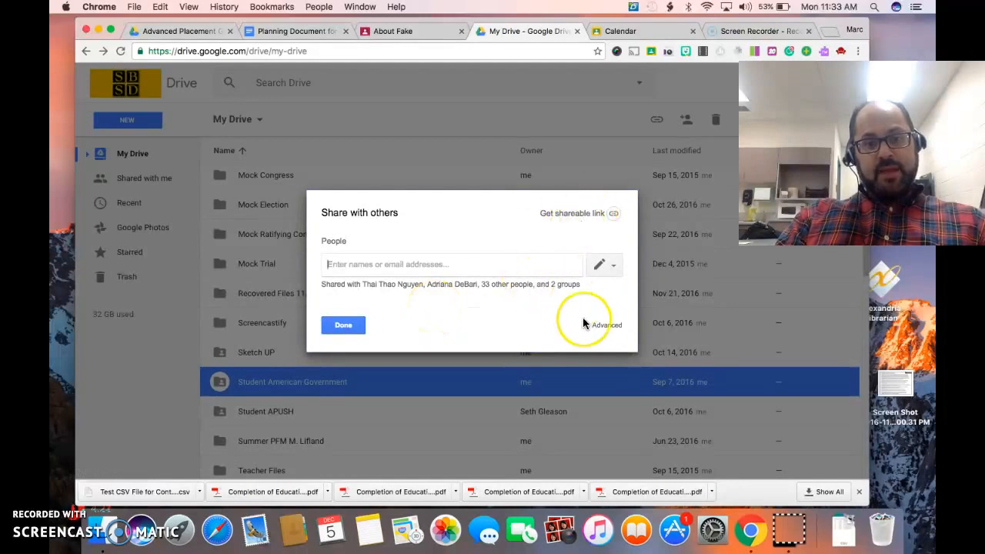
click(604, 325)
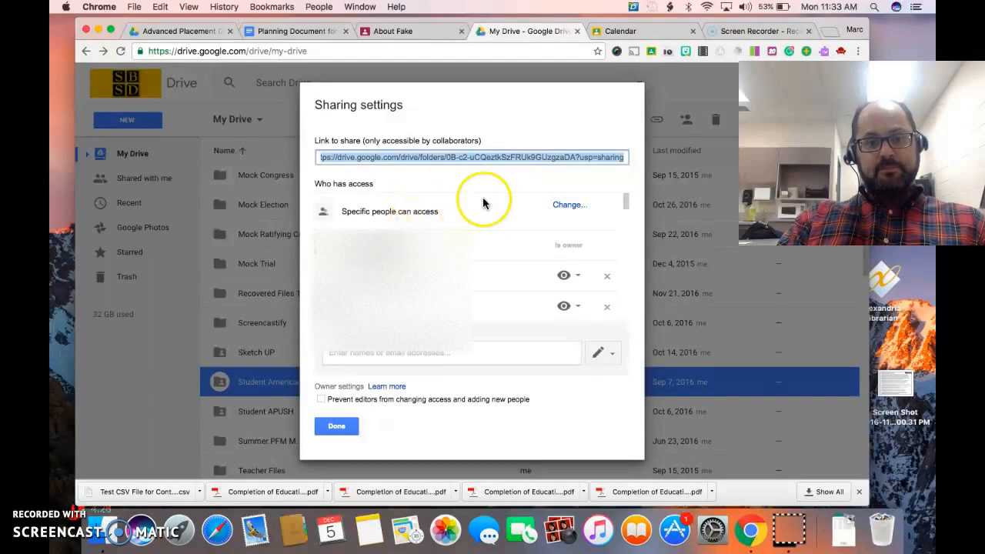
click(566, 206)
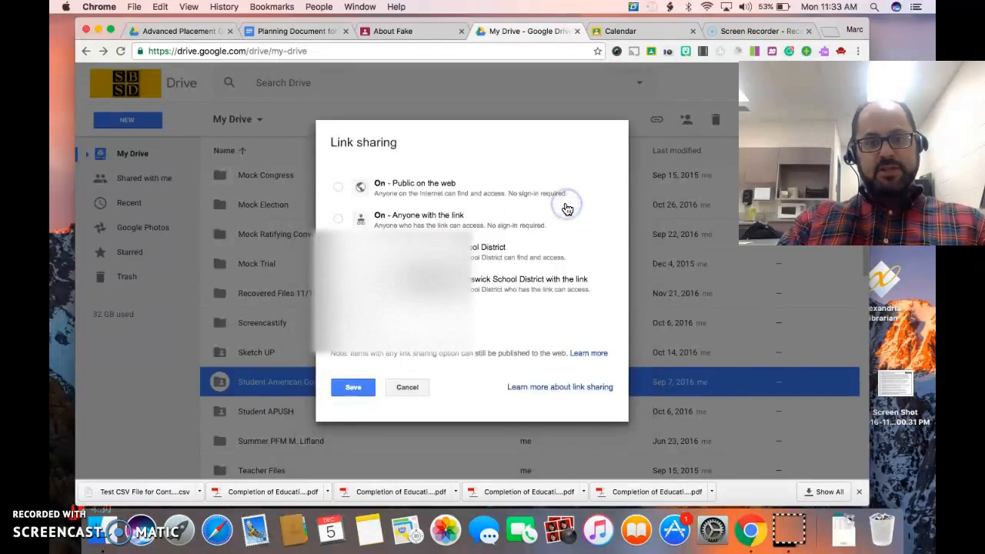
click(341, 220)
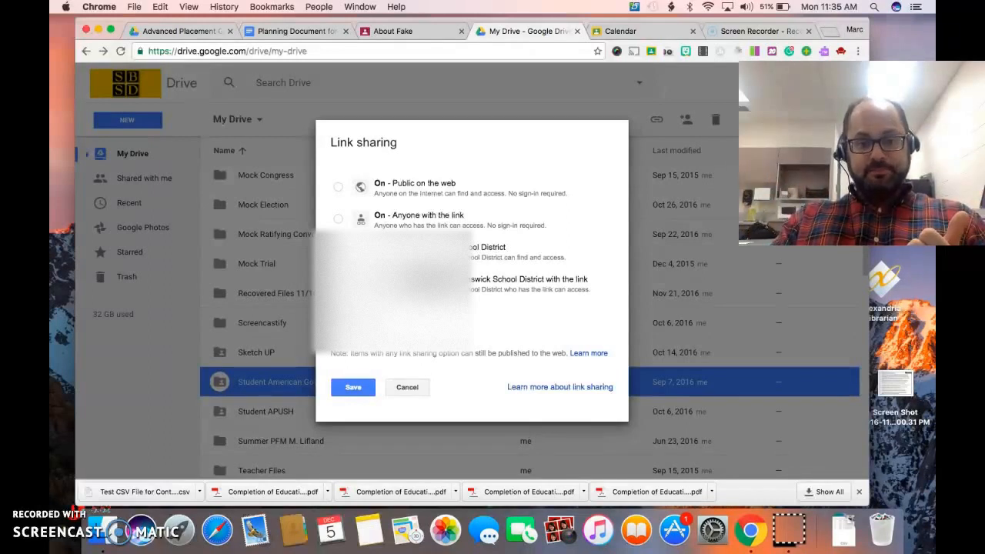
click(339, 282)
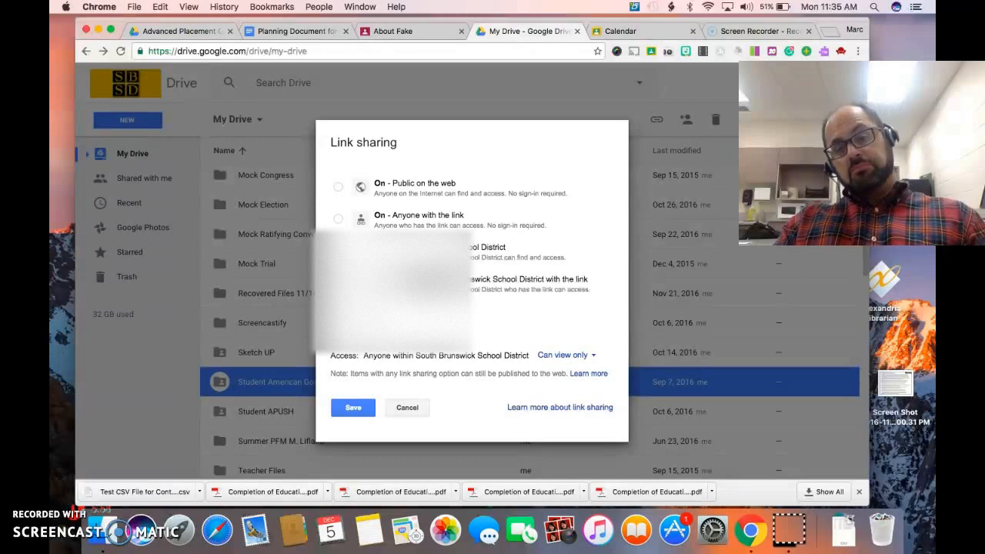
click(353, 408)
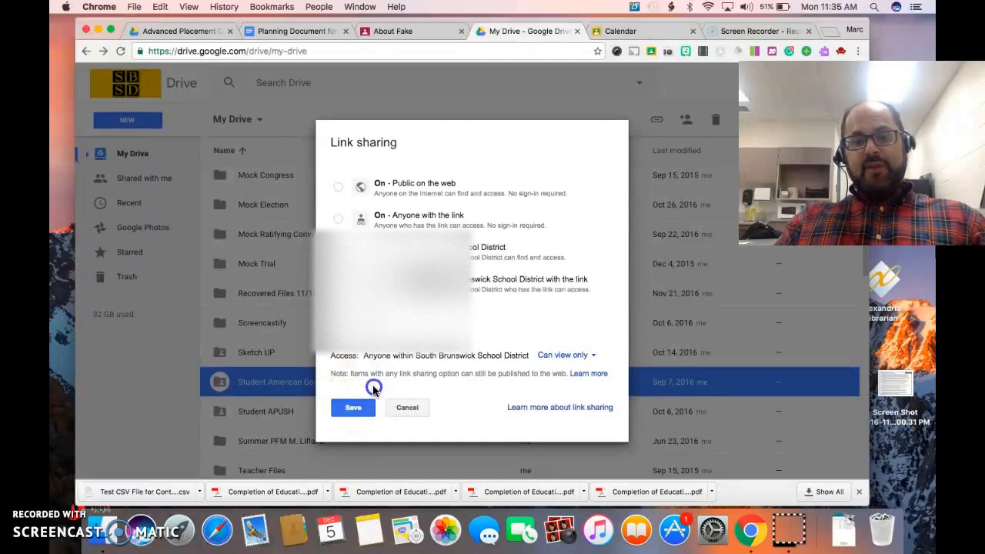
Set the district link access to Can view only and save the link sharing settings
click(566, 356)
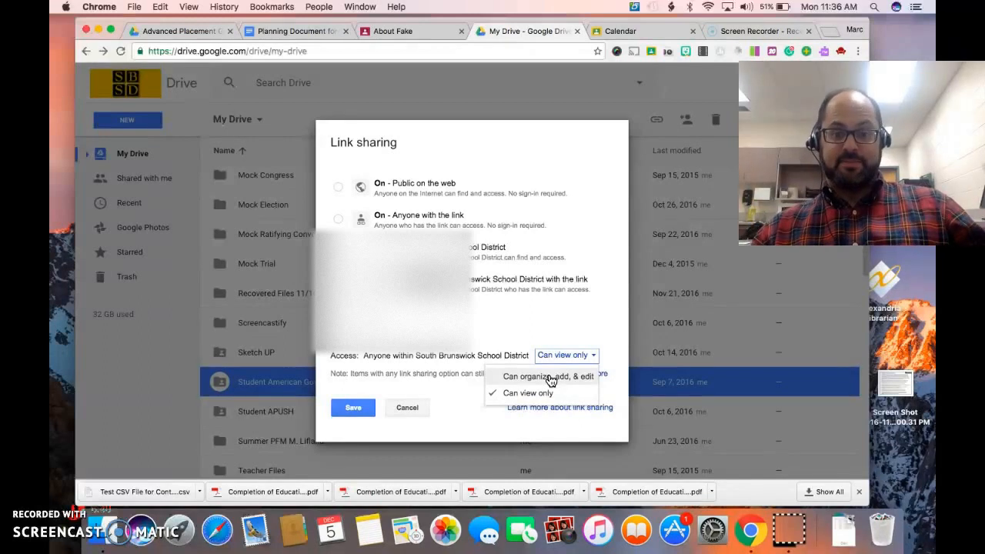
click(509, 394)
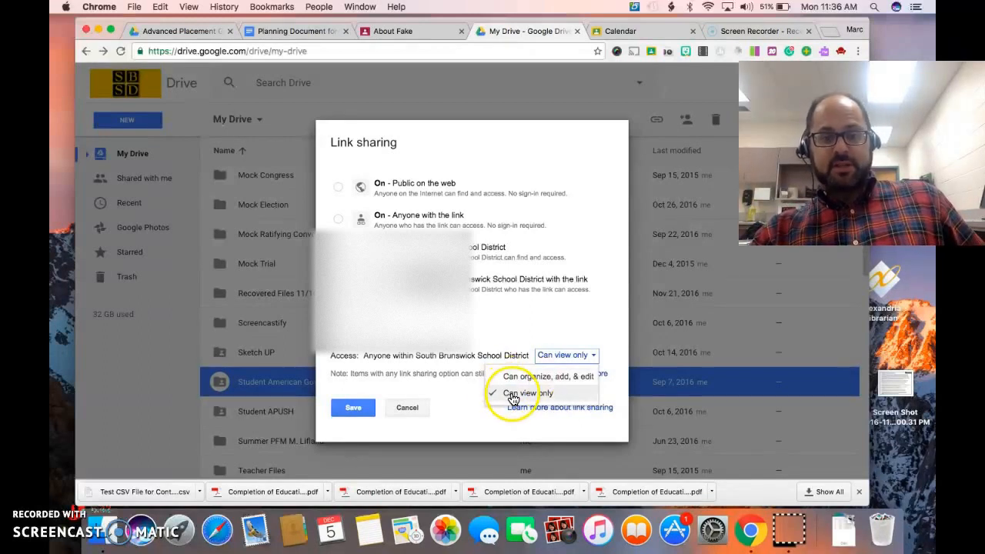
click(353, 407)
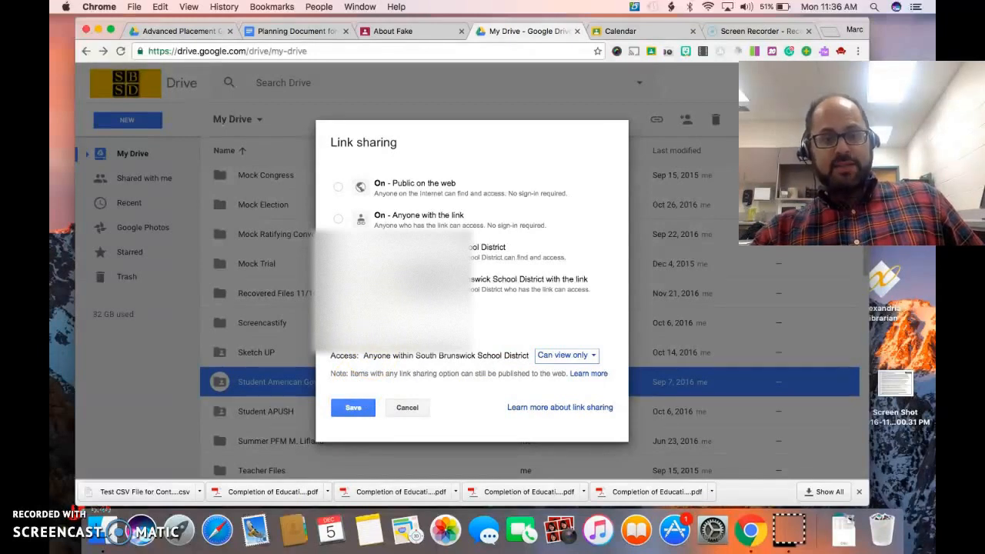
click(356, 409)
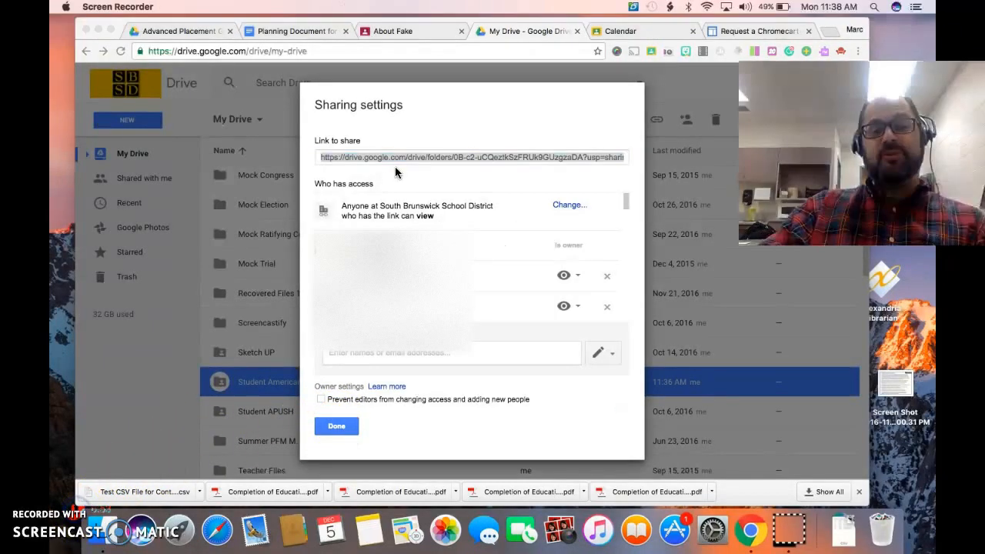
Copy the folder's share link and close the sharing settings
click(390, 156)
right_click(391, 156)
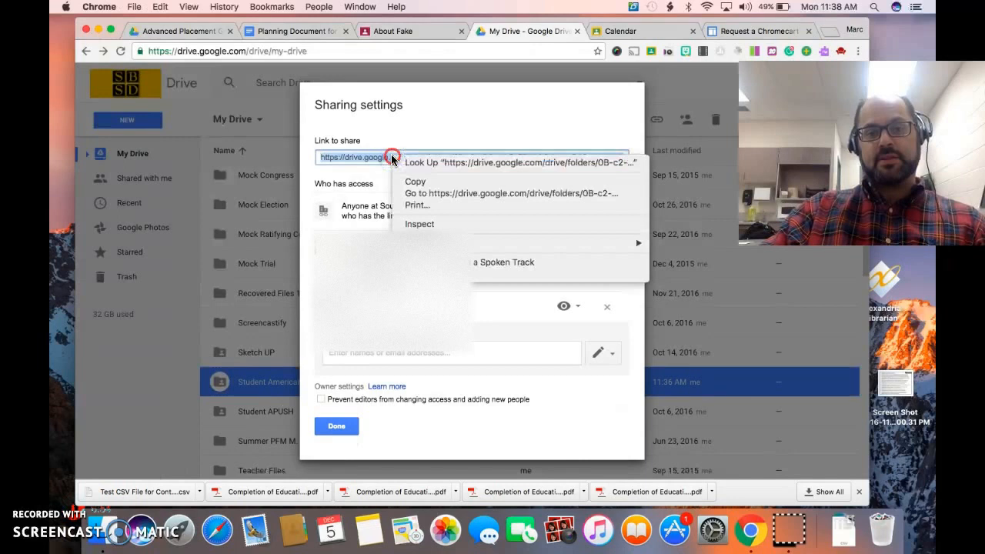
click(412, 183)
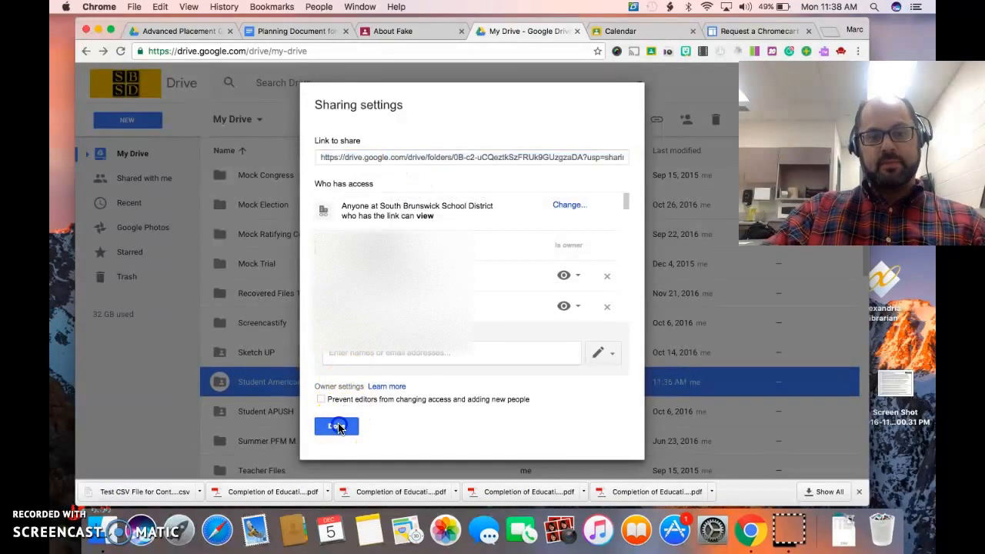
click(337, 426)
Return to the class's About page, attach the copied folder link to the new materials post and publish it
click(397, 32)
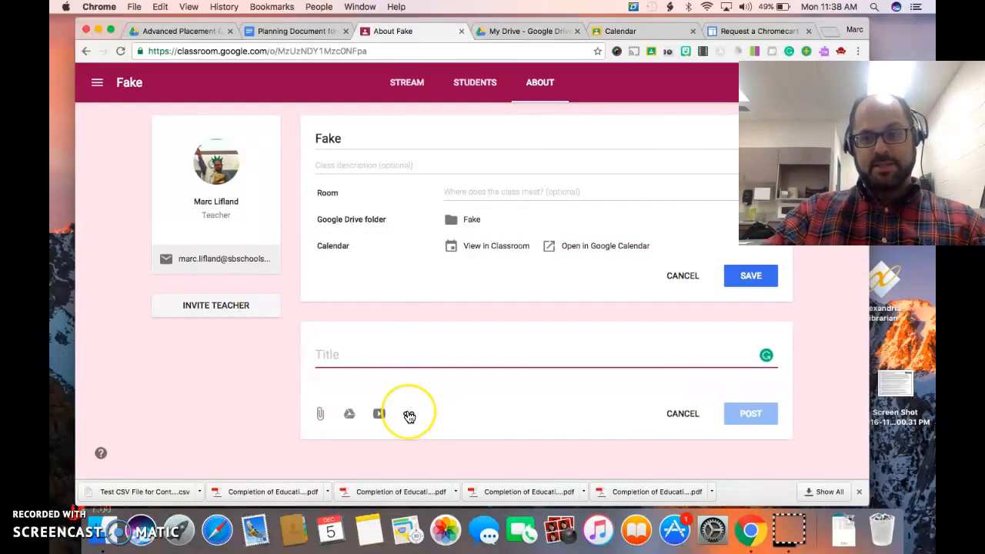
click(409, 414)
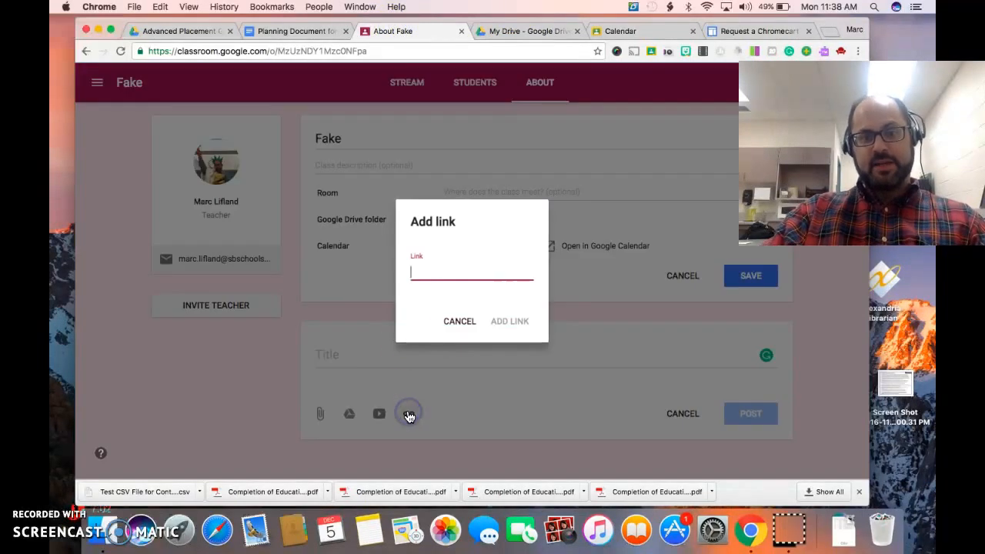
right_click(416, 270)
click(445, 328)
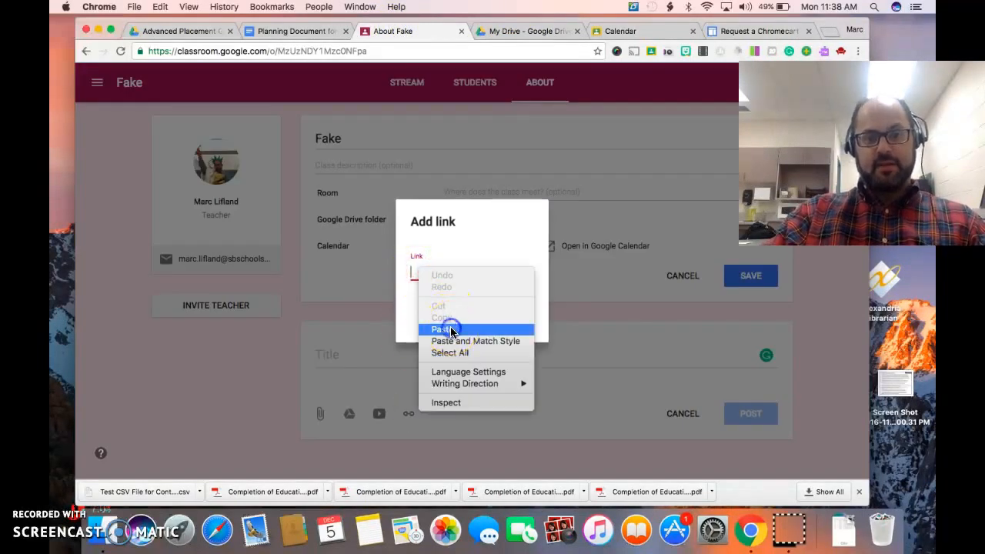
click(531, 321)
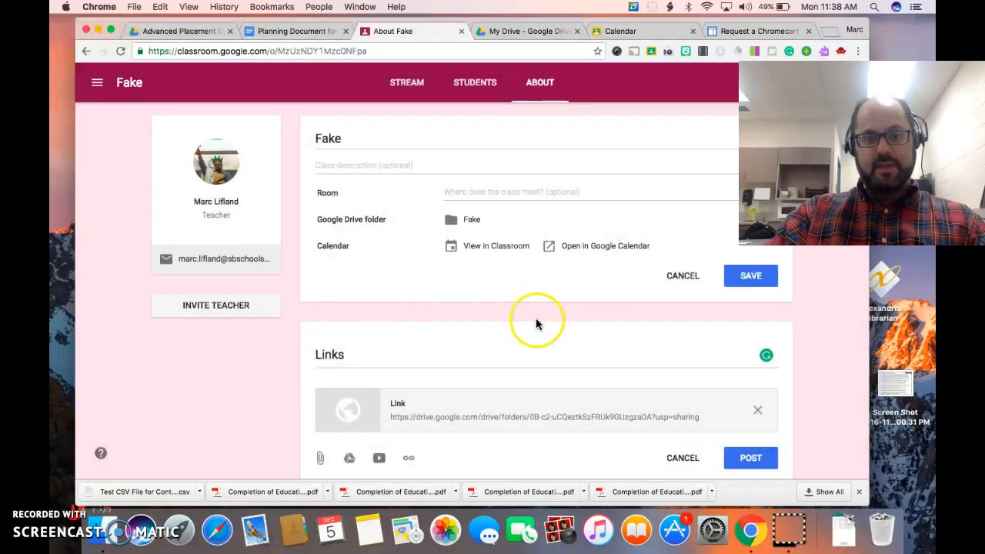
scroll(665, 411, down, 1)
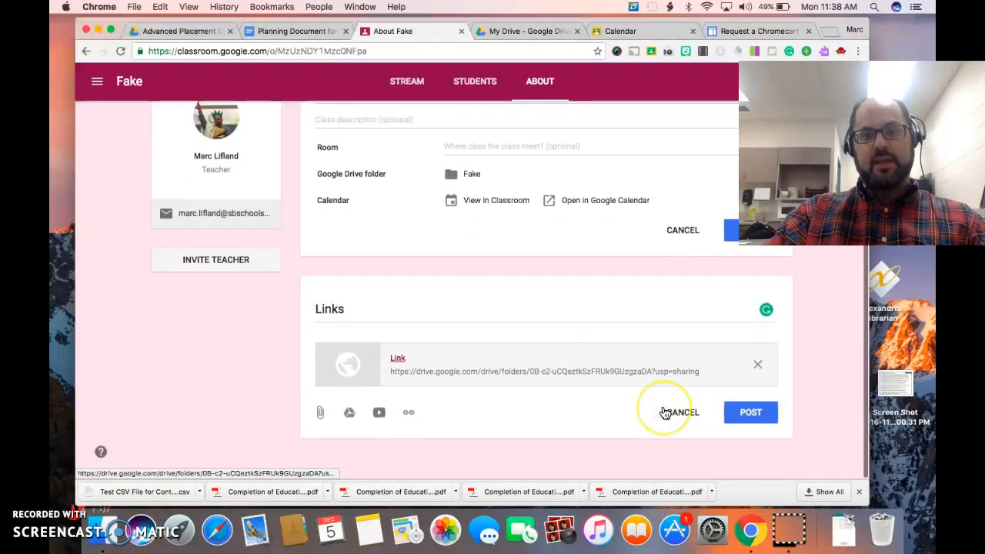
click(763, 420)
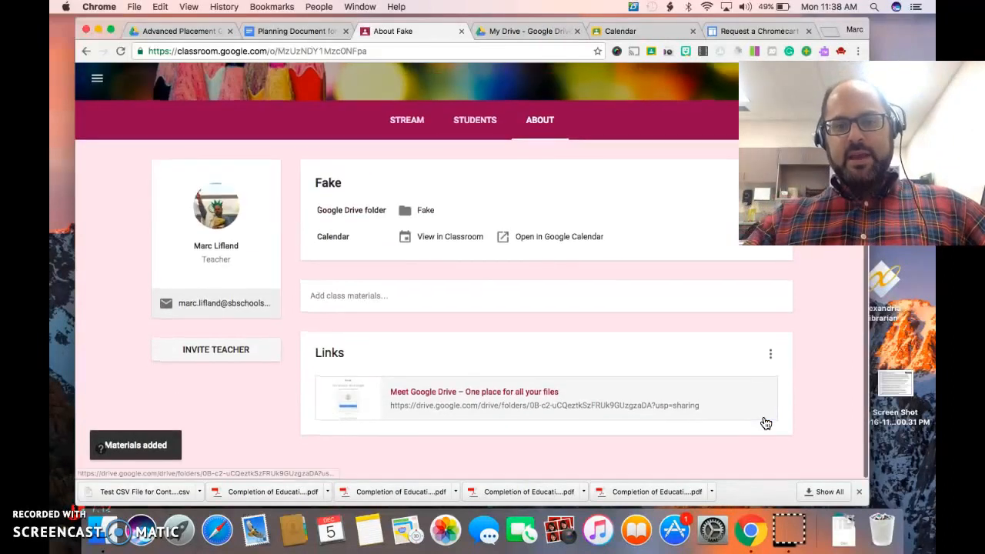
Open the posted folder link and look through the folders inside Student American Government
click(451, 395)
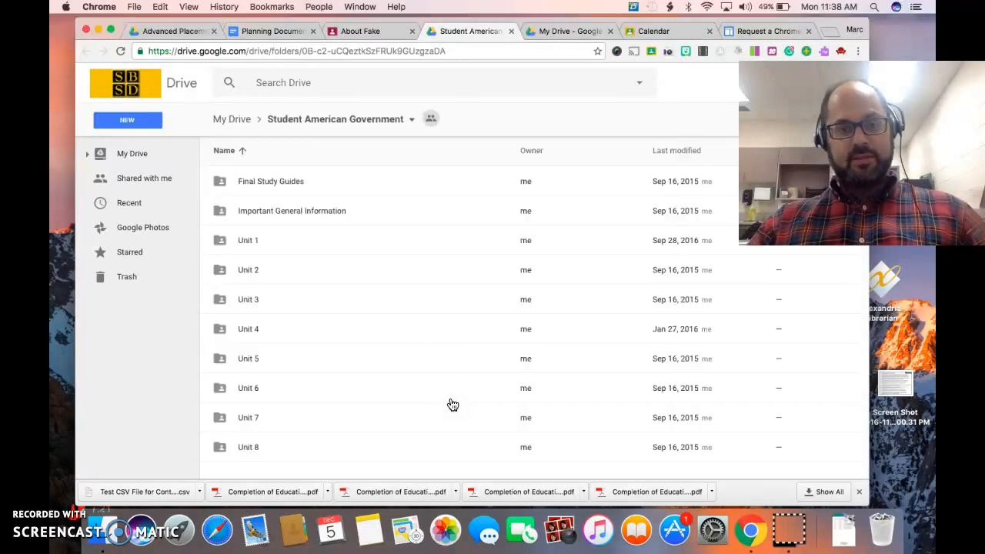
click(284, 195)
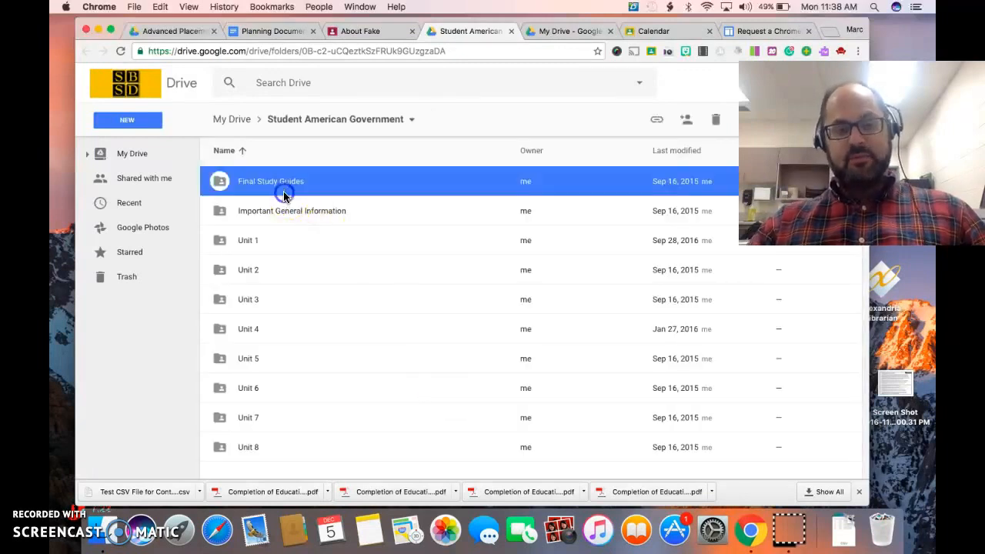
key(Down)
key(Down)
key(Down)
key(Down)
key(Down)
key(Down)
key(Down)
key(Down)
key(Down)
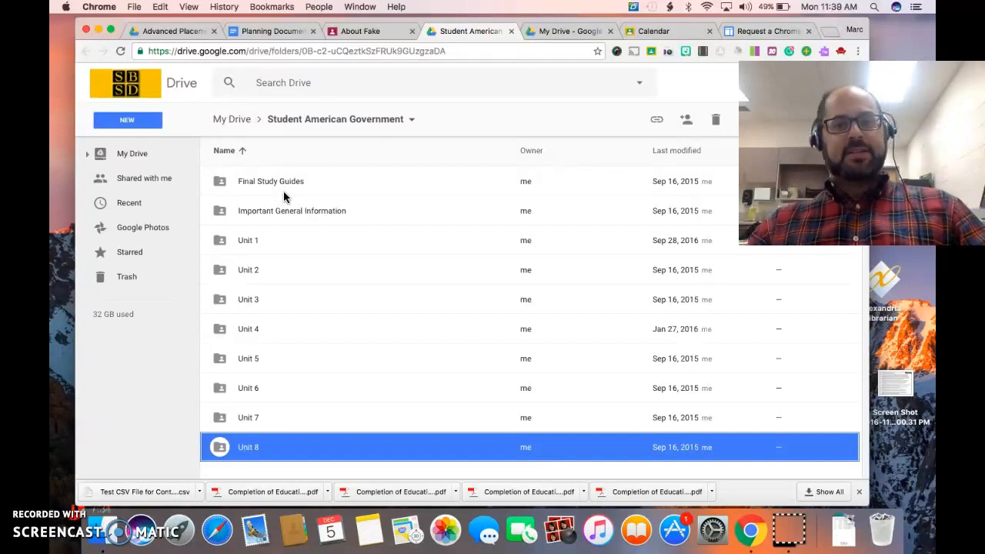
Return to the class's About page and check the options available for the Links post
click(366, 31)
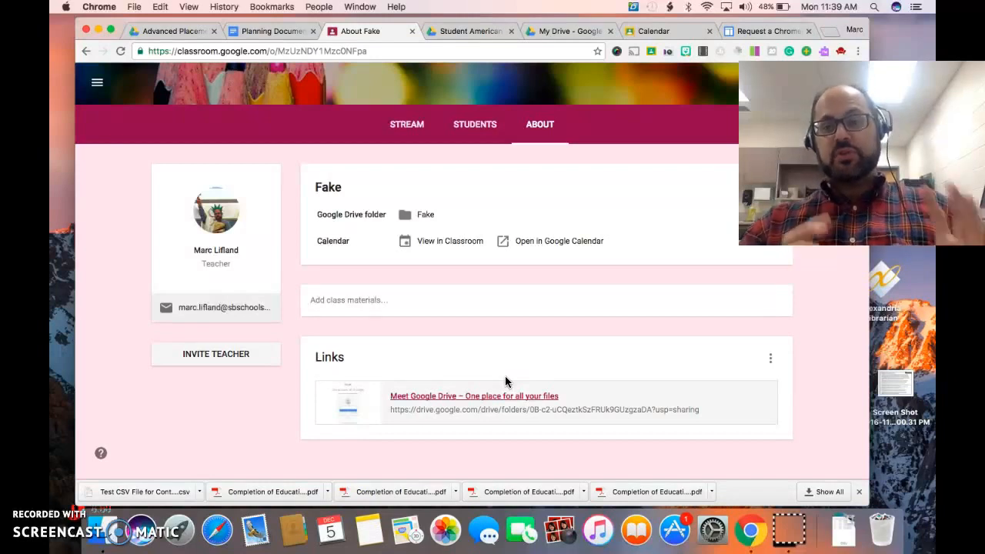
click(770, 357)
click(632, 359)
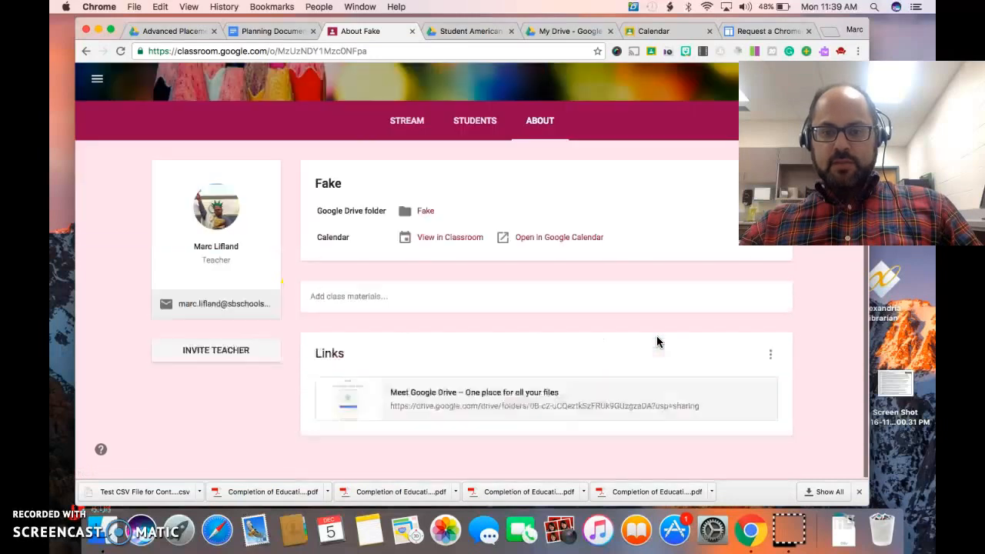
scroll(516, 192, up, 2)
scroll(517, 192, down, 3)
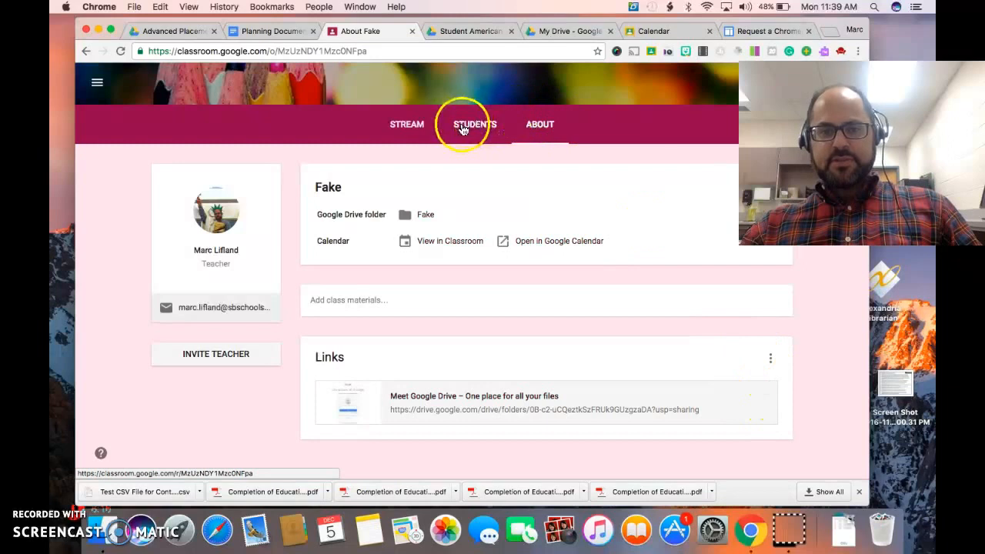
Check the options for the second post in the class Stream, then return to the About page
click(400, 122)
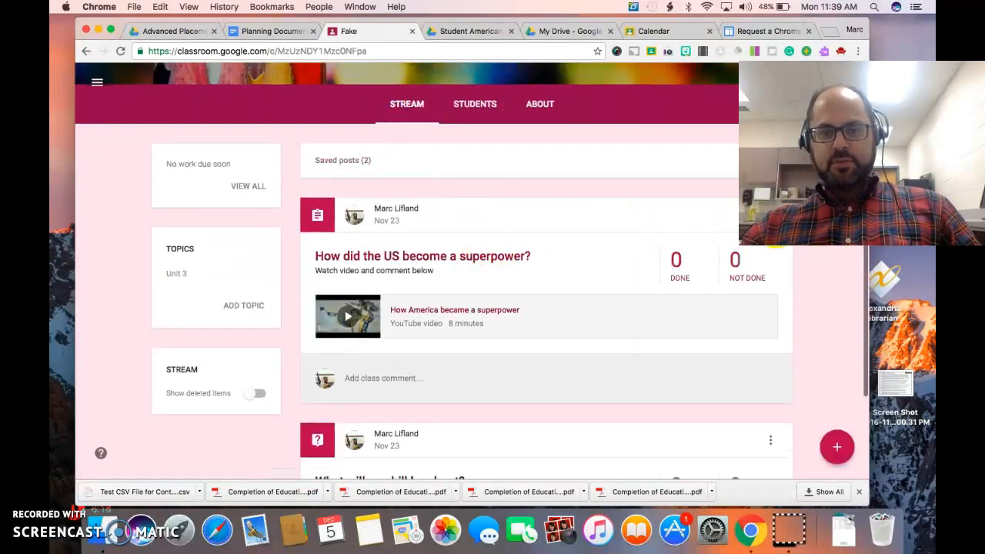
click(770, 439)
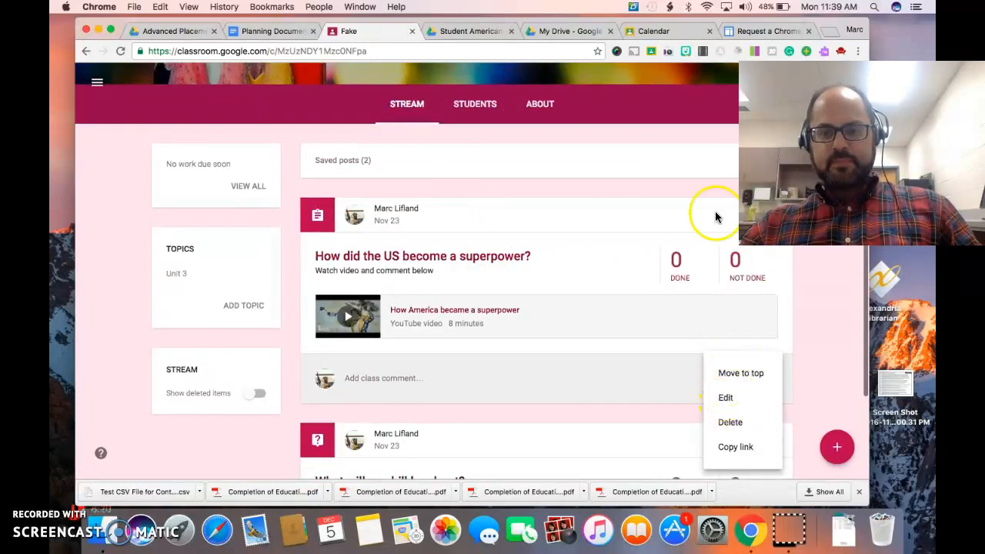
click(471, 109)
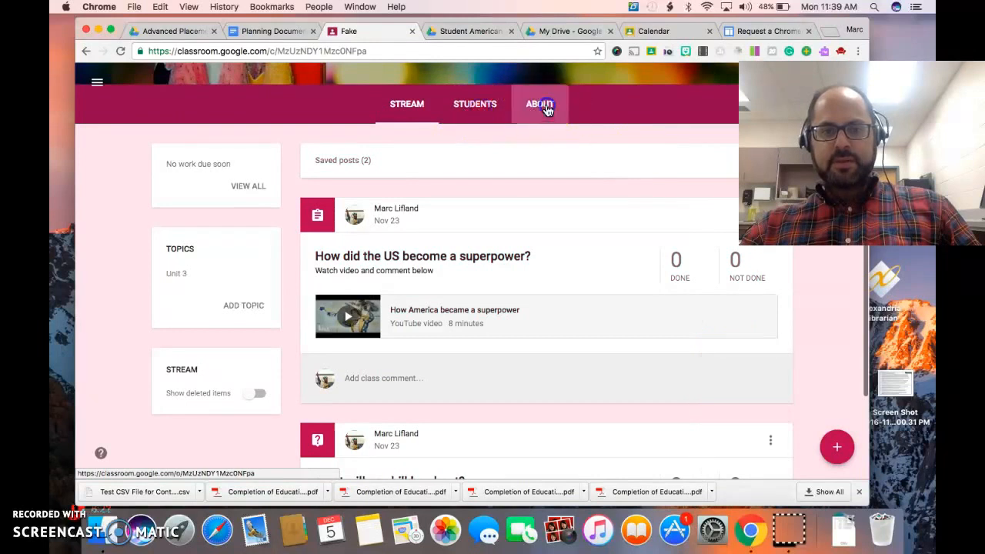
click(543, 108)
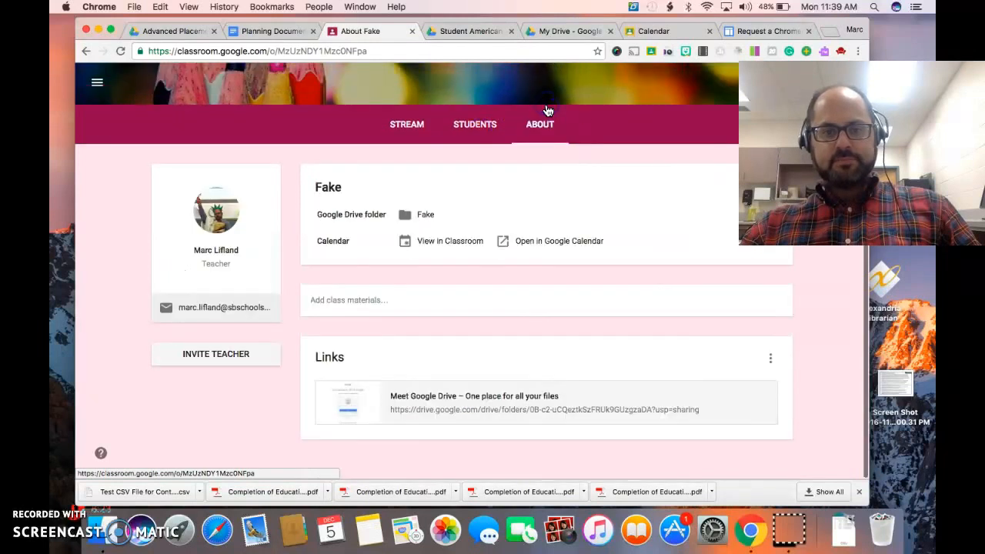
click(76, 506)
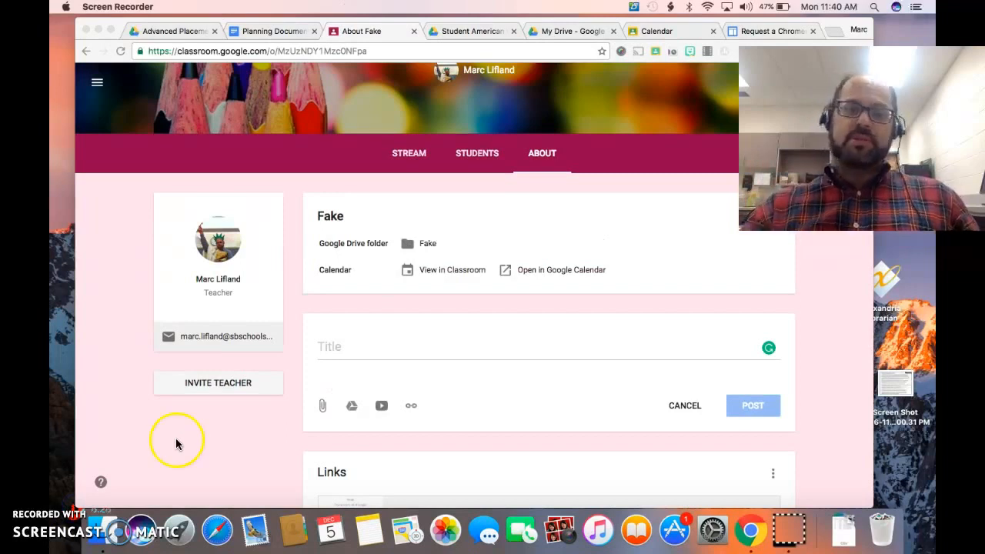
Attach the Google Drive file "Planning Document for Google Classrom" to a new class materials post and publish it
click(289, 373)
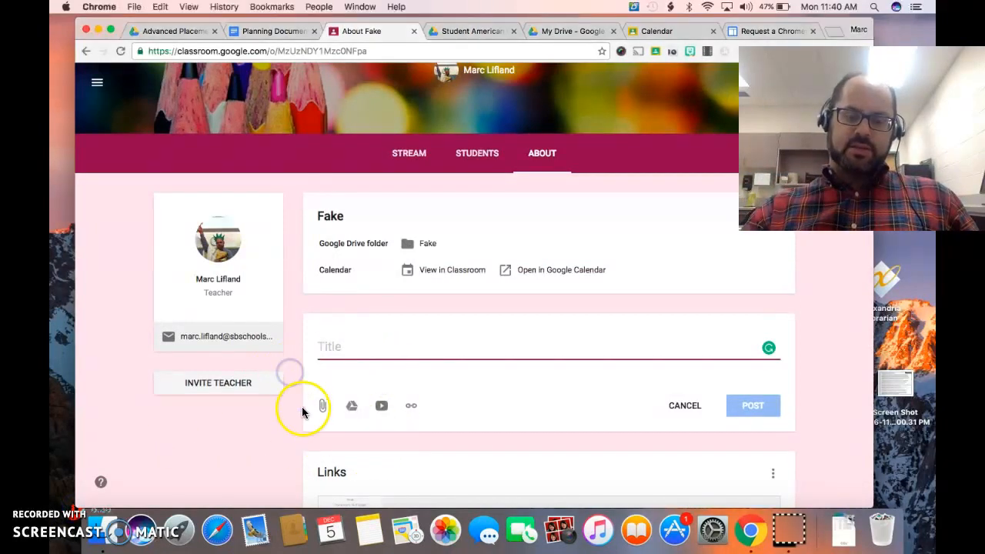
click(408, 353)
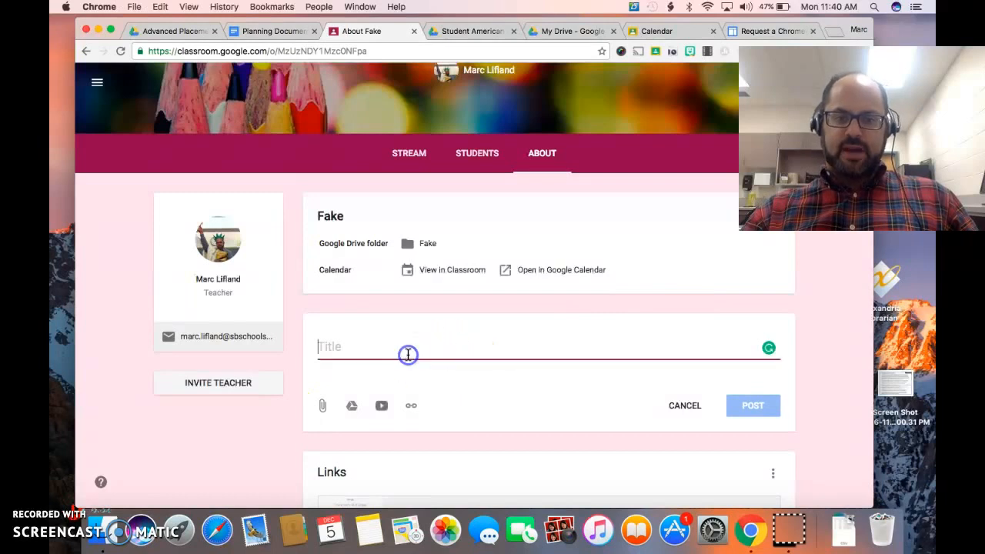
click(347, 346)
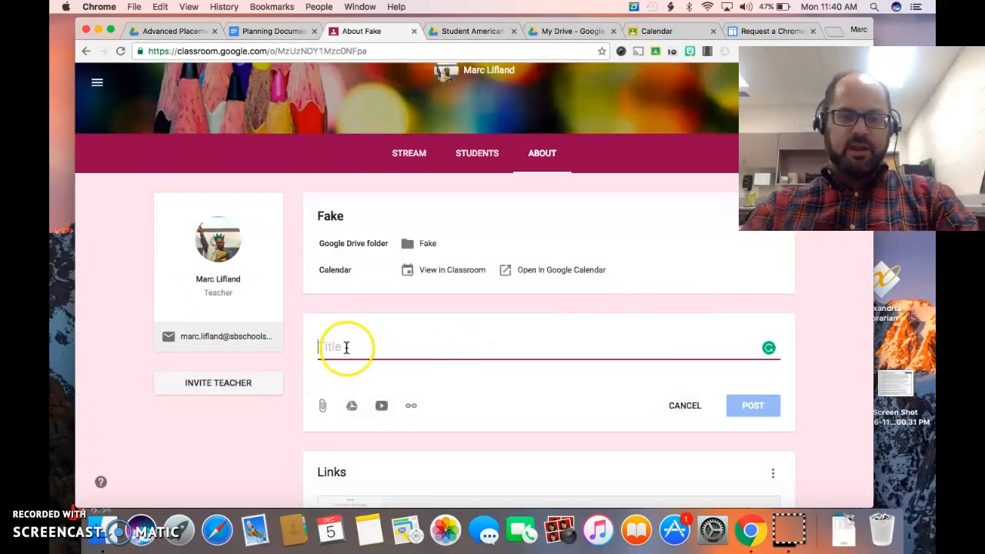
click(352, 405)
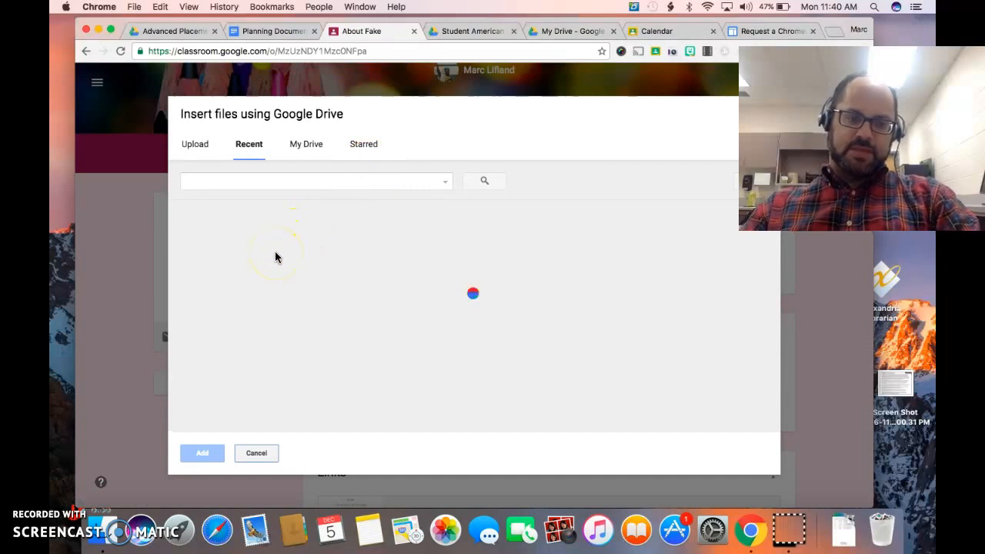
click(237, 266)
click(196, 453)
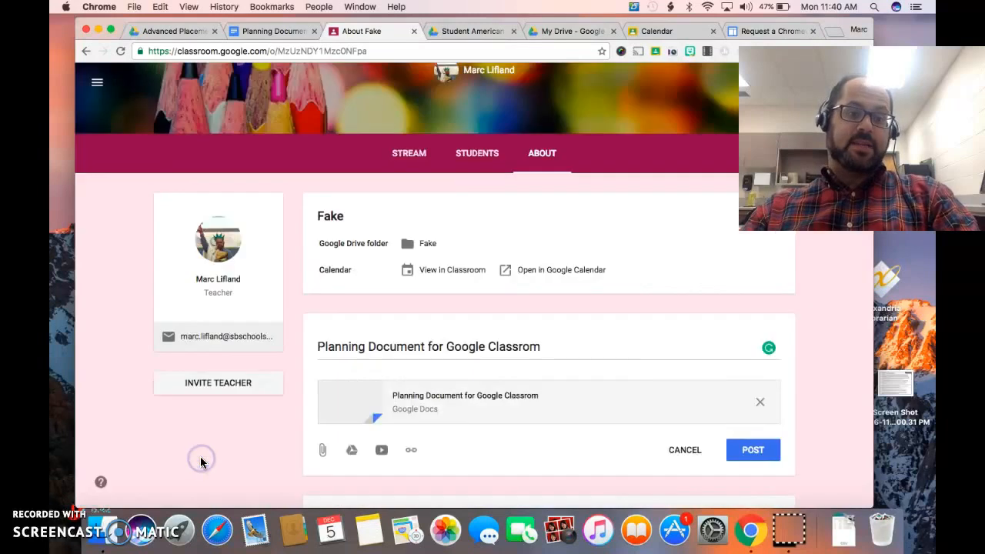
scroll(455, 380, down, 3)
click(778, 322)
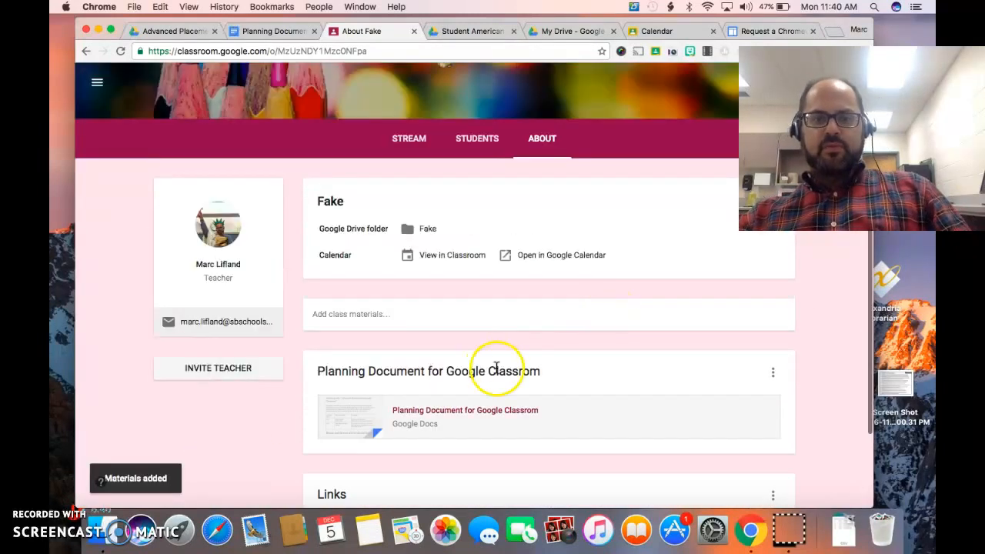
Check the attachment options for new class materials without posting, then delete the "Planning Document for Google Classrom" post from the About page
click(347, 325)
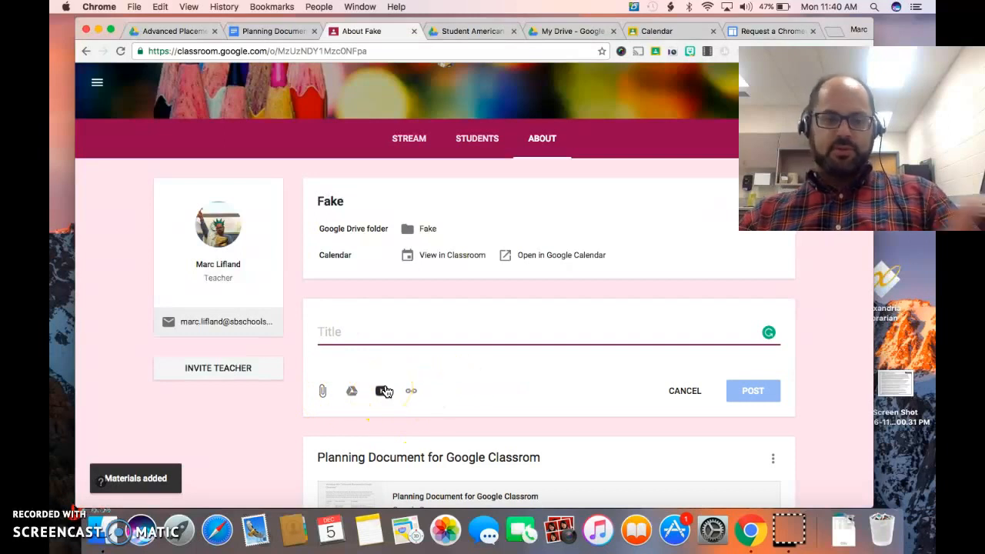
click(670, 391)
scroll(536, 386, down, 3)
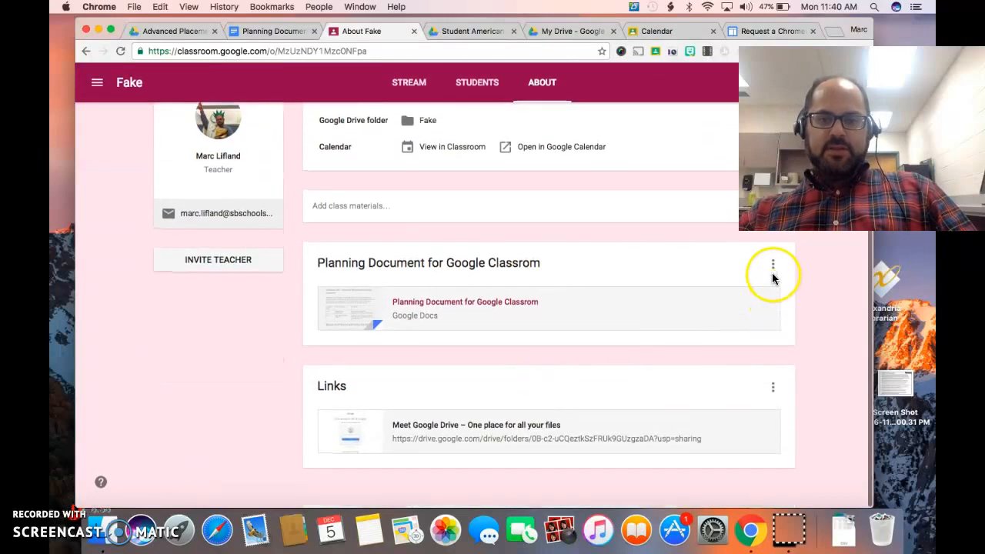
click(773, 273)
click(736, 308)
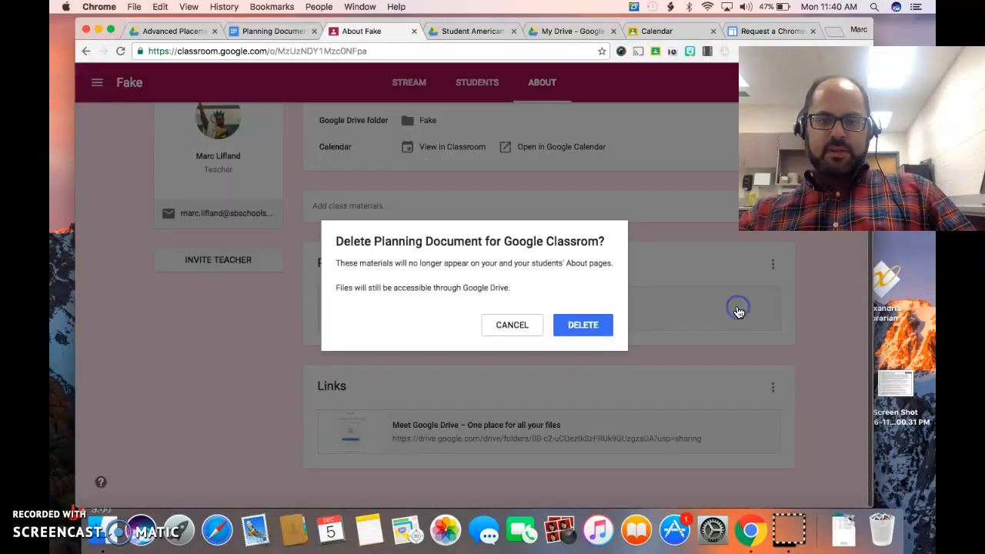
click(583, 324)
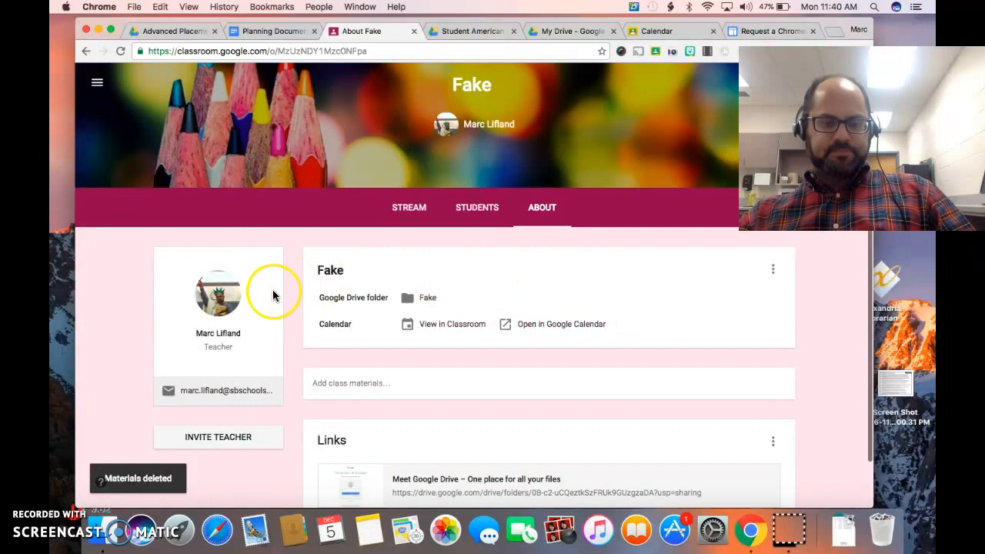
Look through the Classroom Teachers group and the contacts list for inviting a co-teacher, then leave without inviting anyone
scroll(308, 475, down, 1)
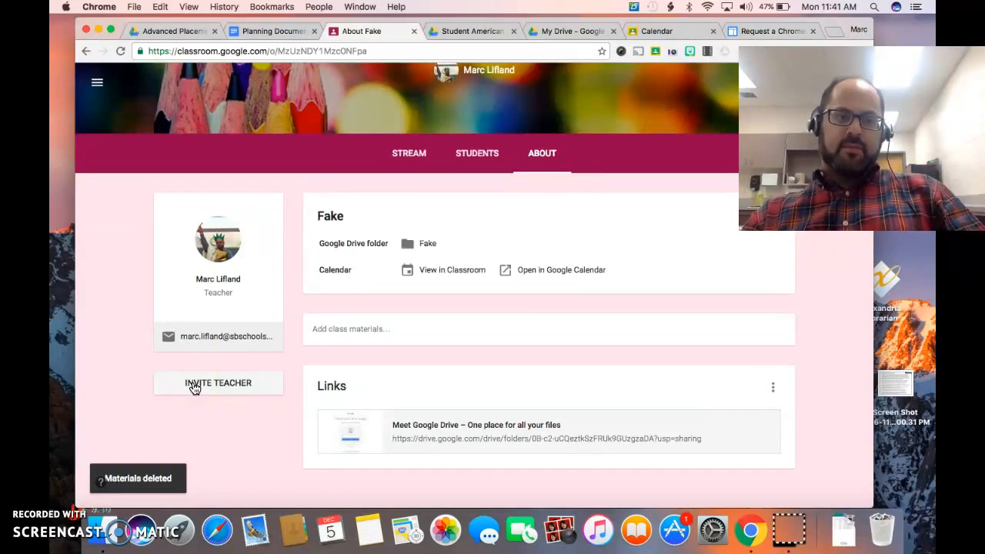
click(195, 387)
click(257, 144)
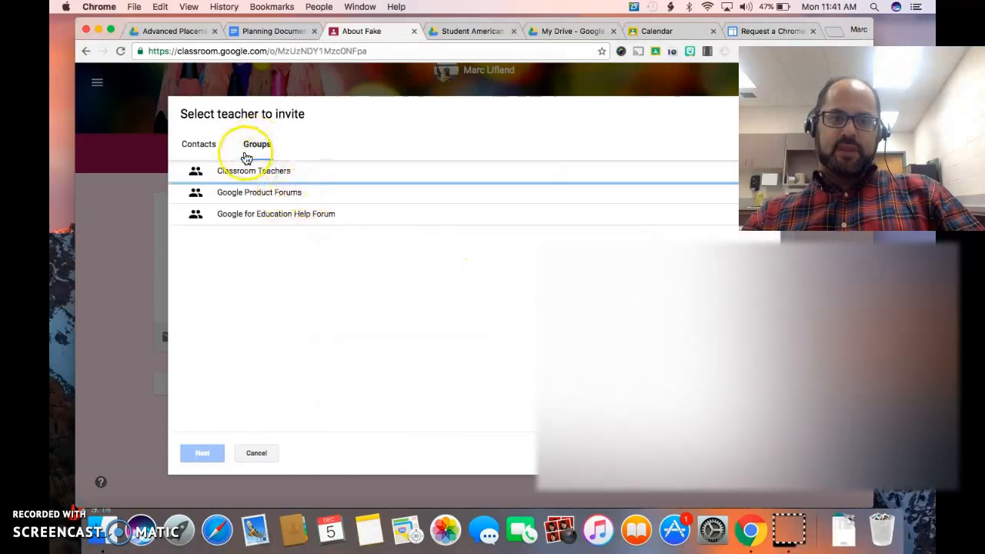
click(281, 172)
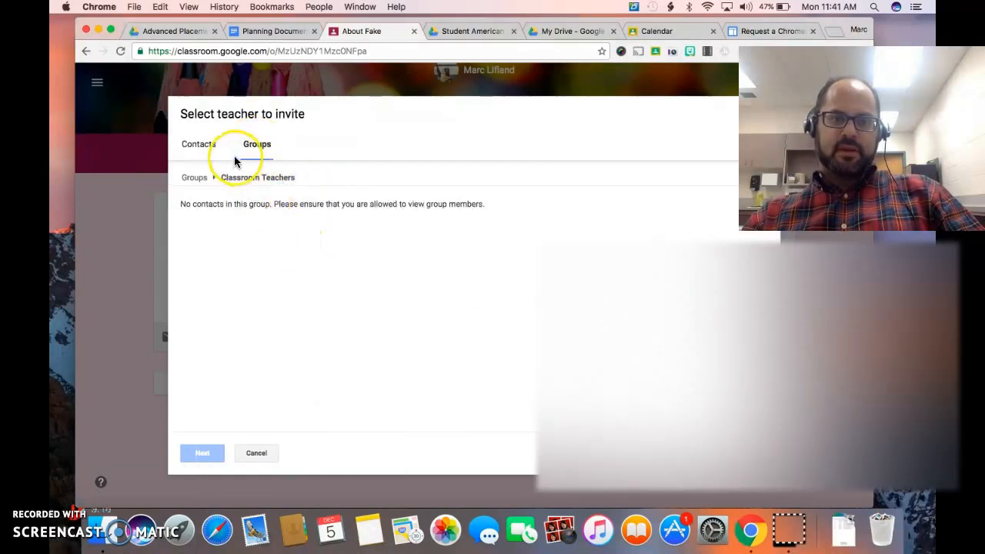
click(194, 178)
click(195, 148)
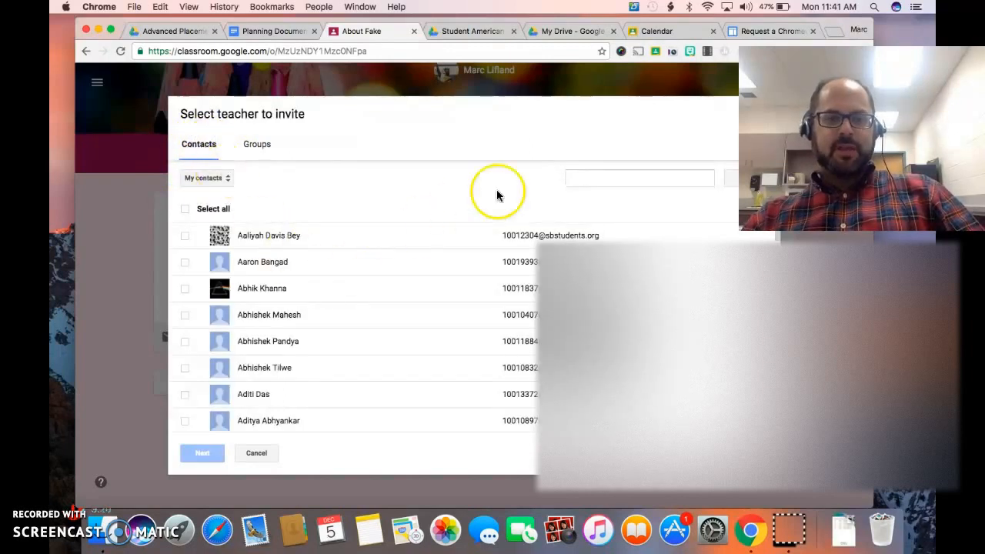
click(580, 180)
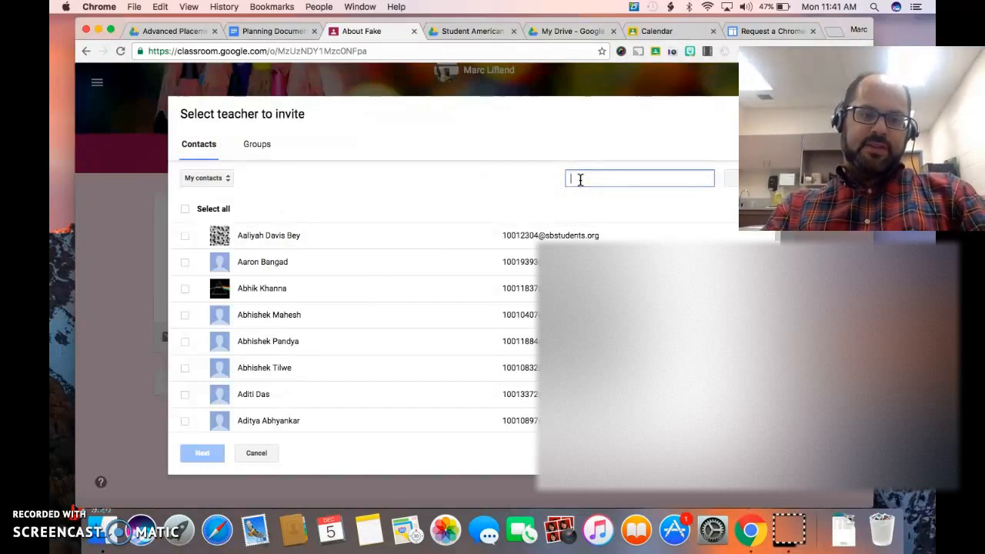
click(260, 451)
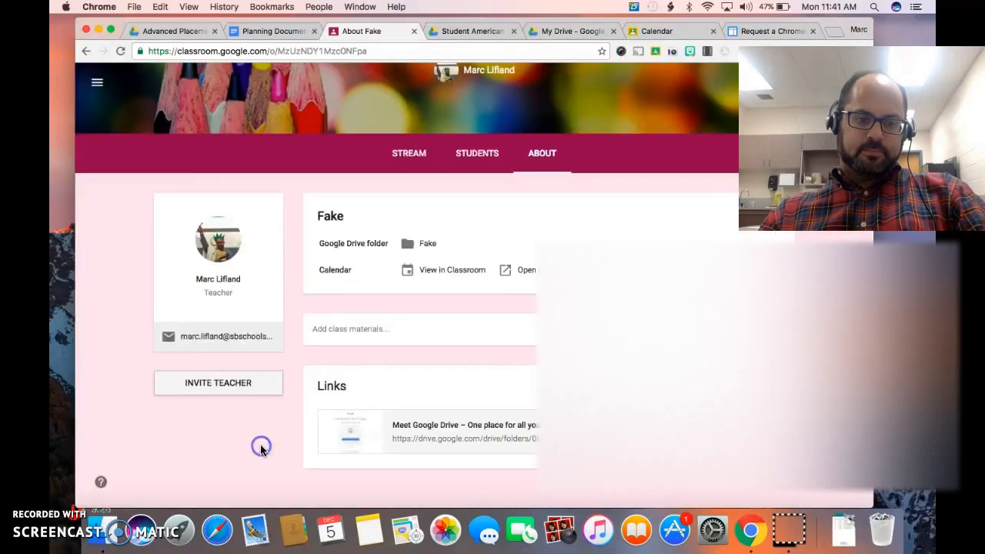
Open a new email to the teacher from the About page's contact address, then return to the class page
click(233, 336)
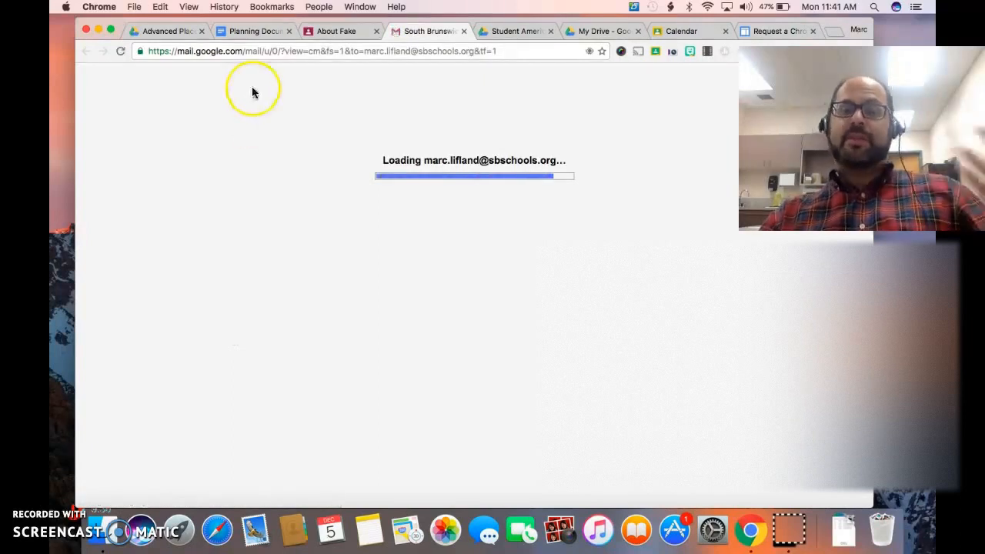
click(331, 32)
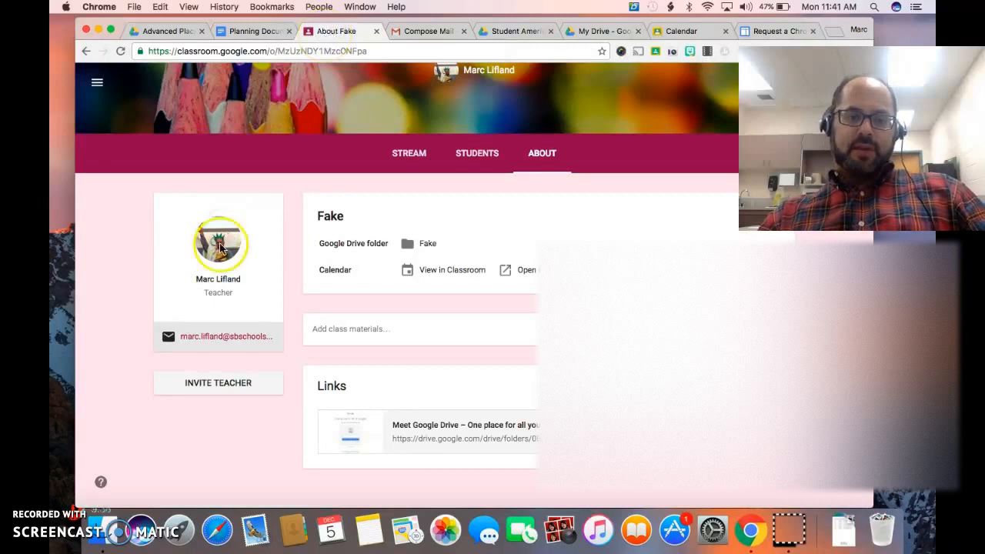